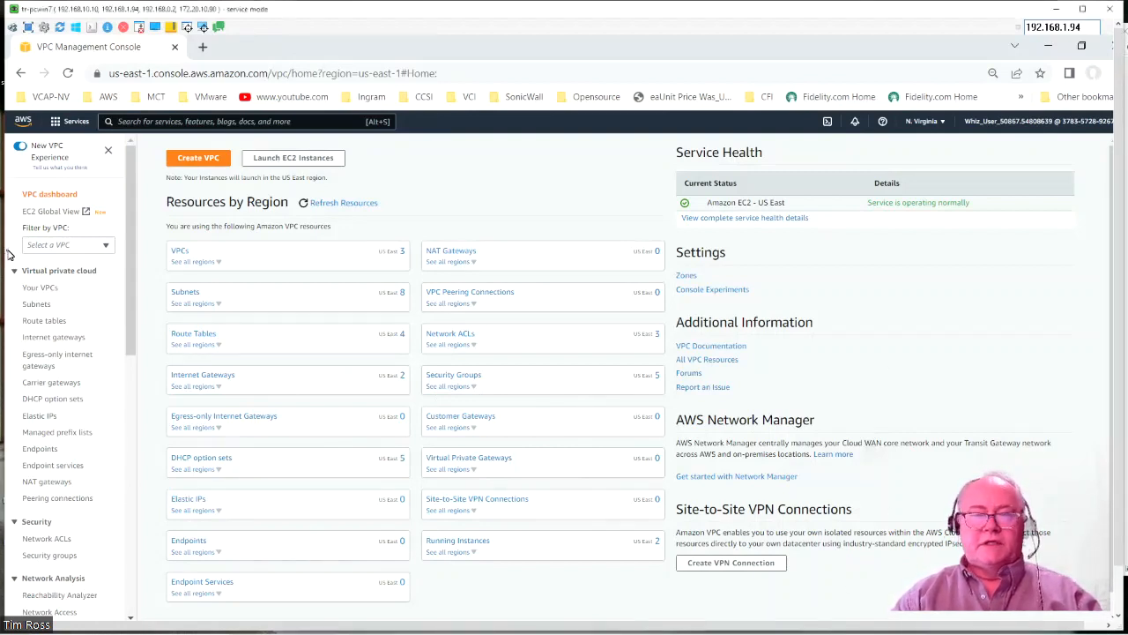
Open the list of your VPCs and review the existing VPCs with their IPv4 CIDR ranges.
left_click_drag(10, 253, 8, 272)
left_click(385, 216)
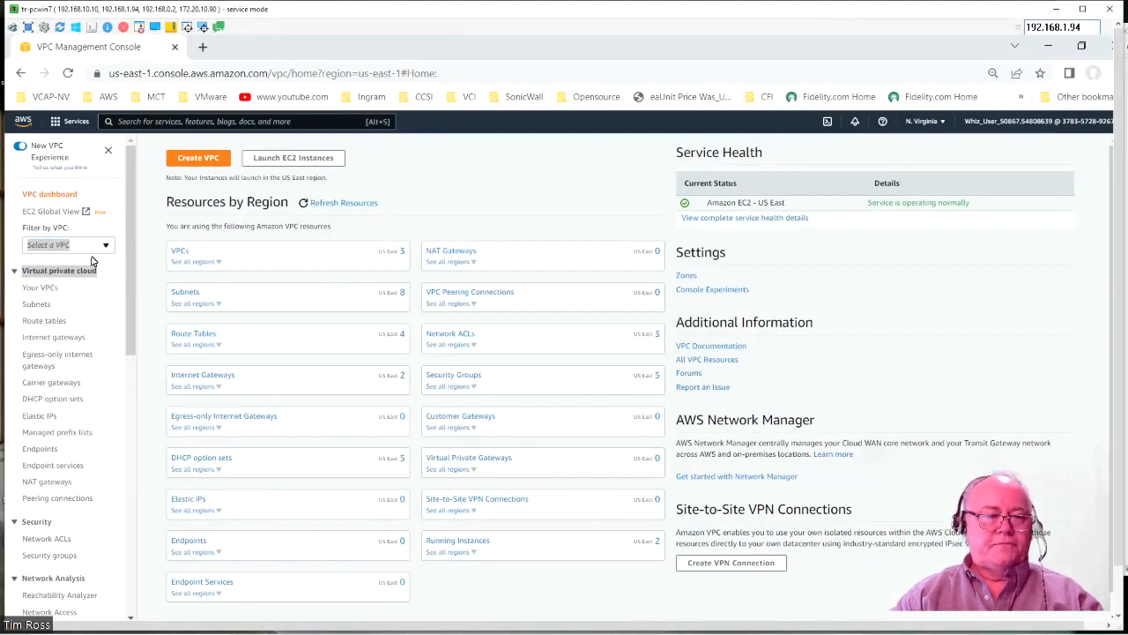
left_click(50, 290)
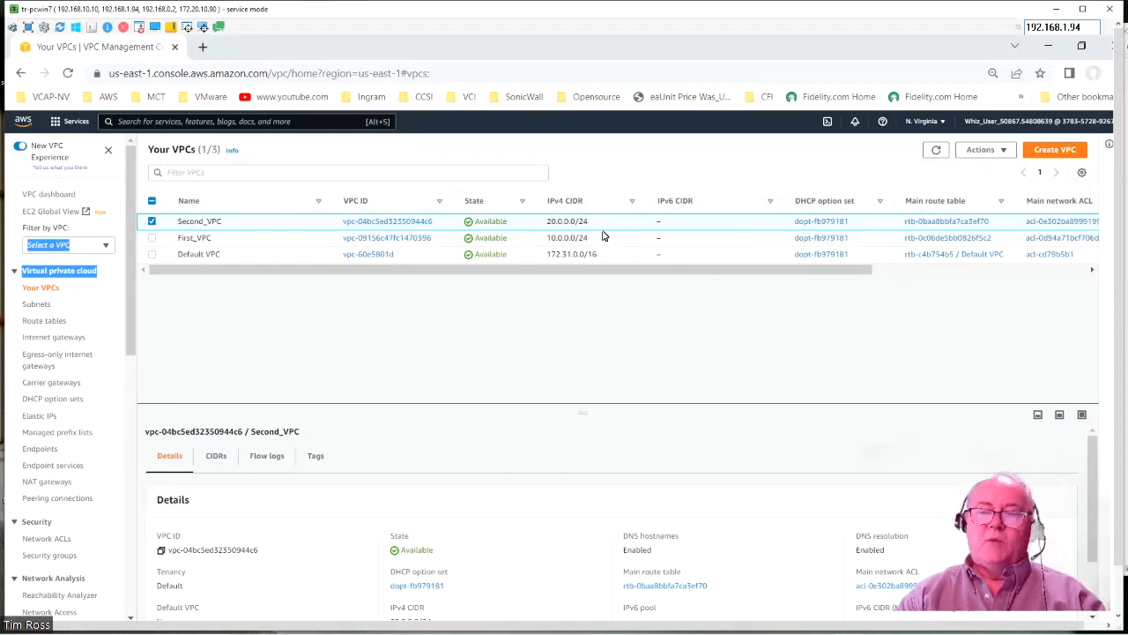
left_click(119, 285)
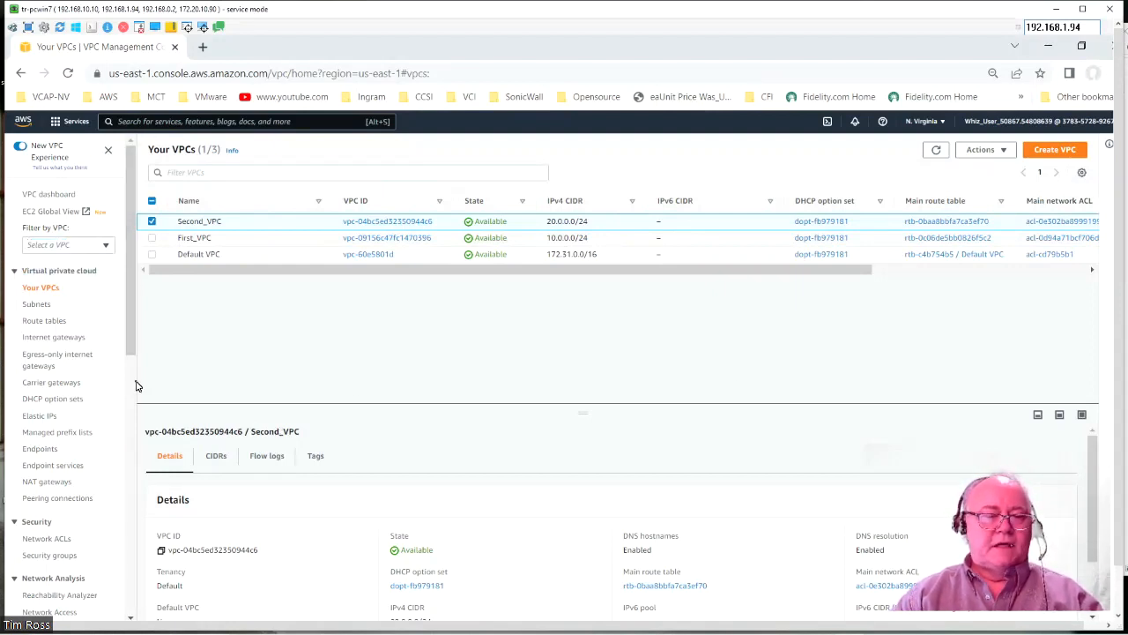
Start creating a new transit gateway and set its name tag to DemoTG.
scroll(127, 324, "down", 4)
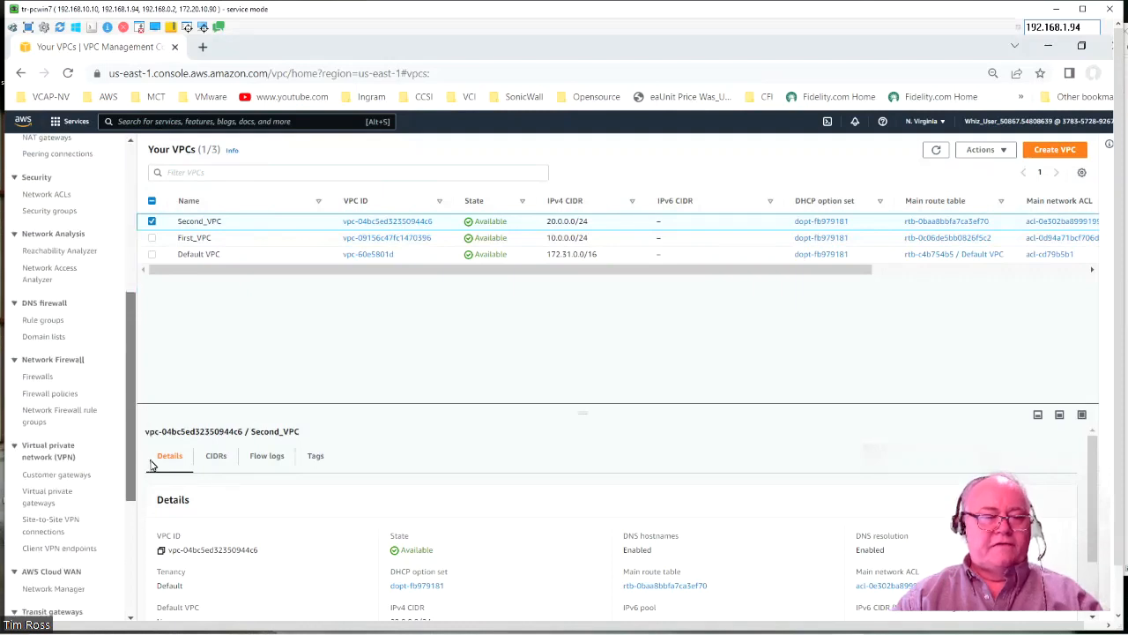
scroll(133, 423, "down", 2)
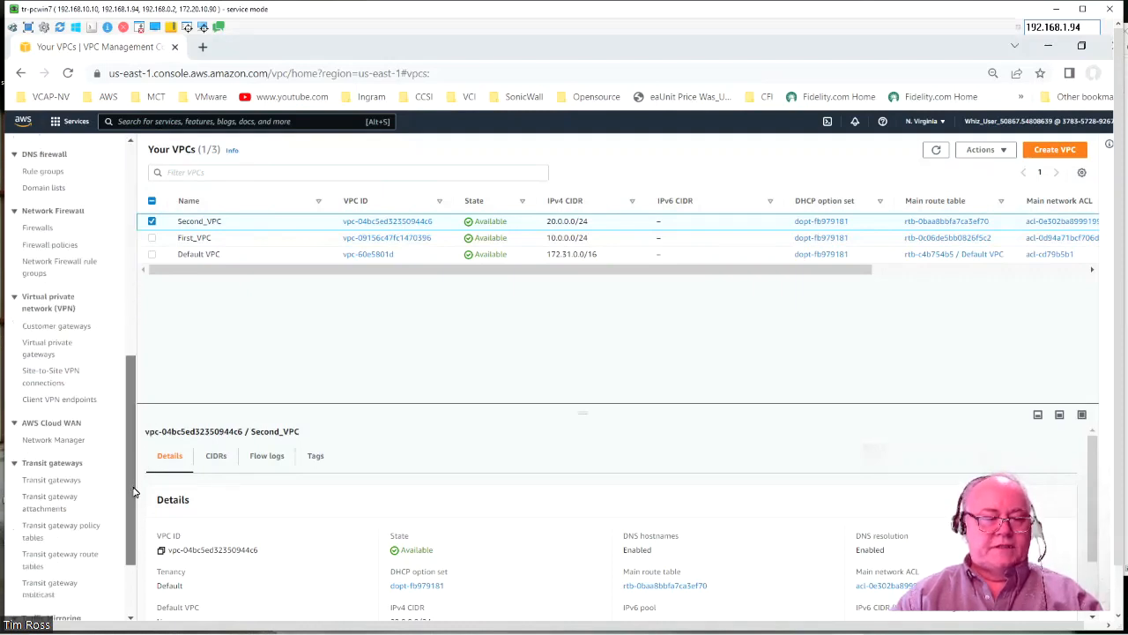
left_click(69, 467)
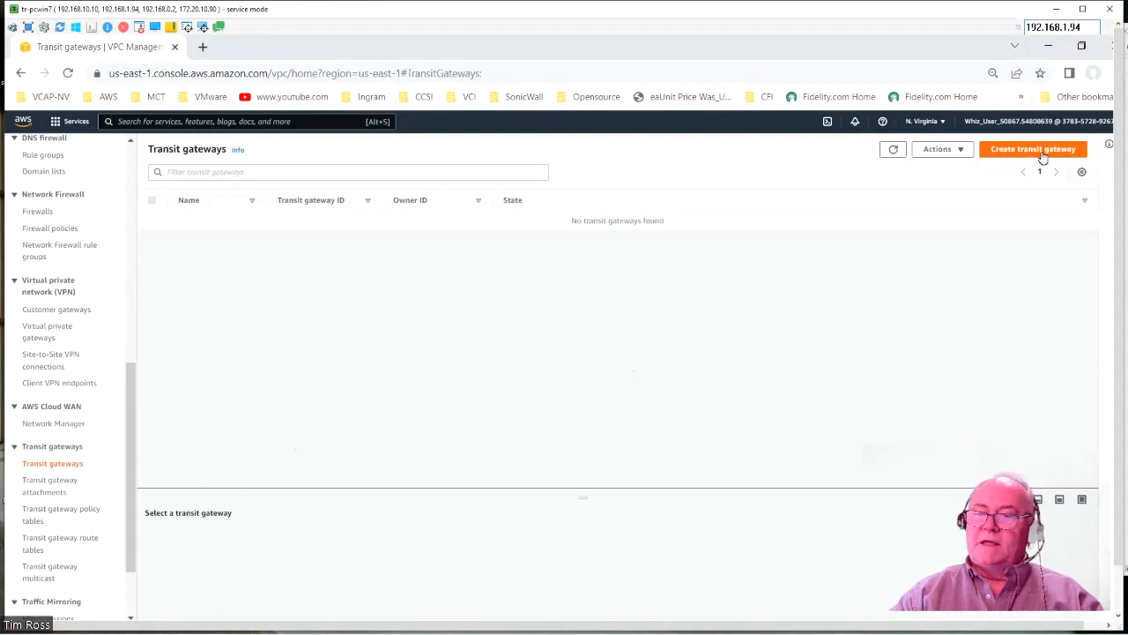
left_click(1041, 151)
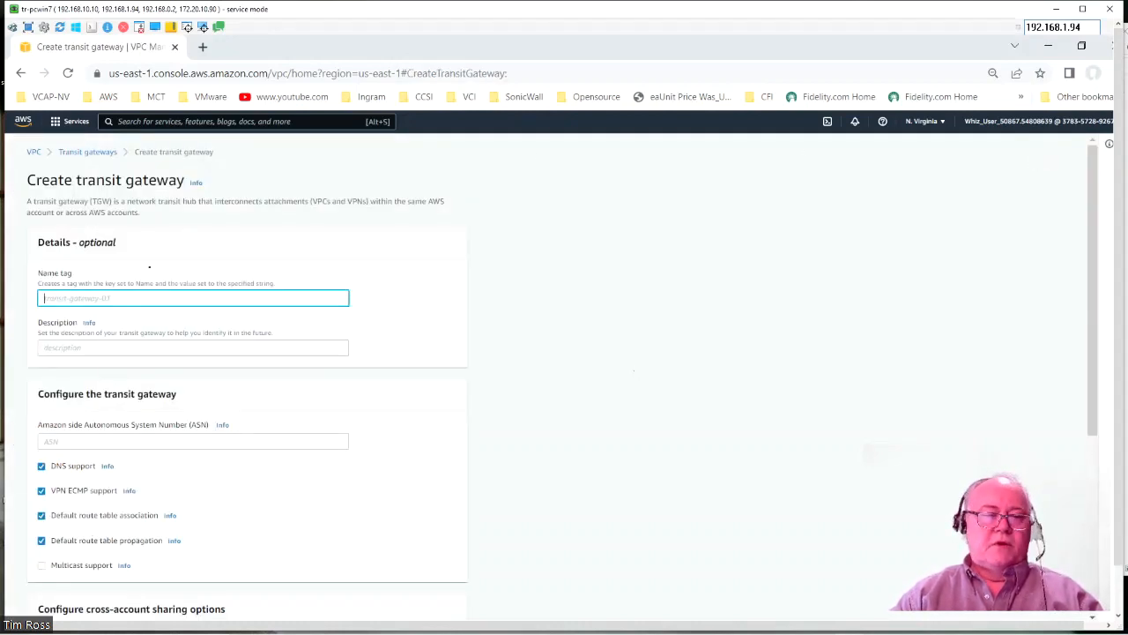
left_click(113, 295)
type("DE")
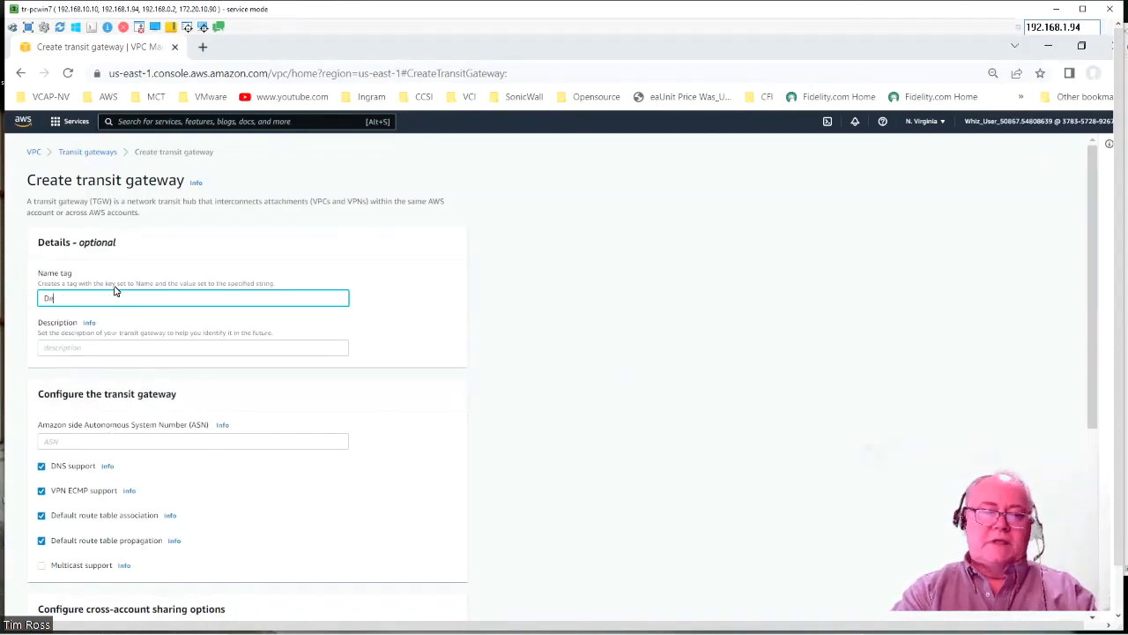
type("moTG")
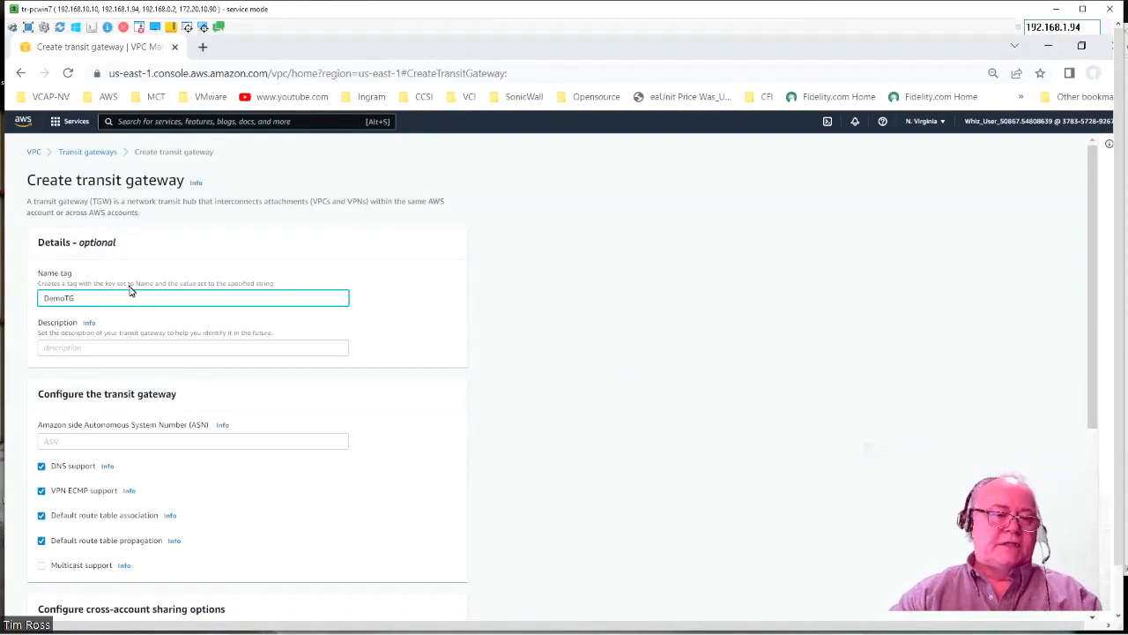
Set the transit gateway's description to "TG For peering VPCs".
left_click(80, 348)
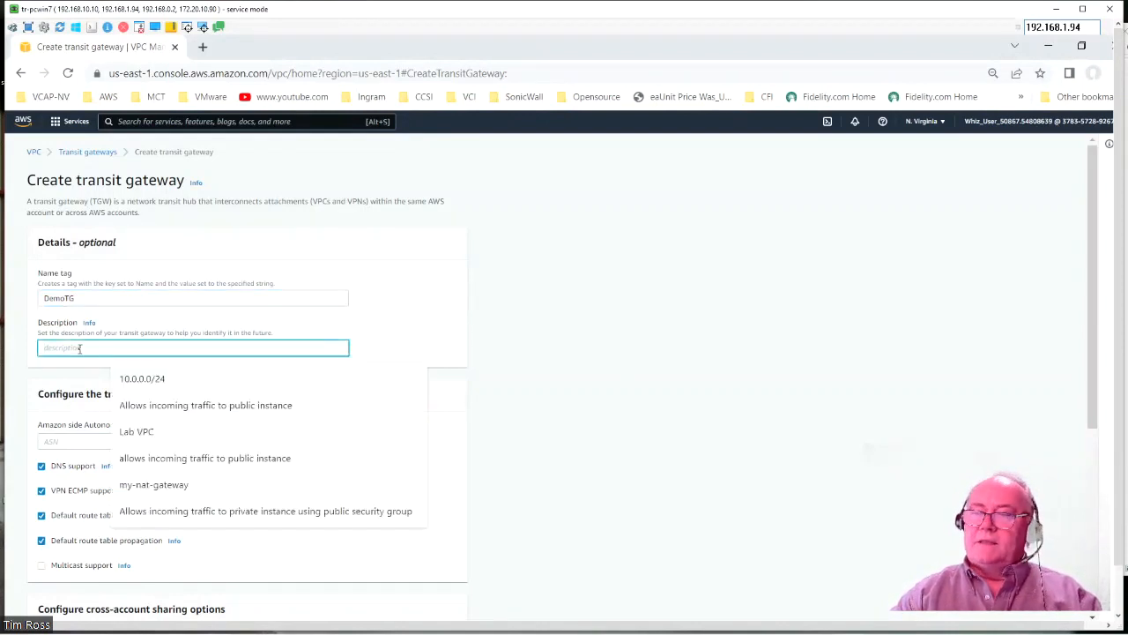
type("T")
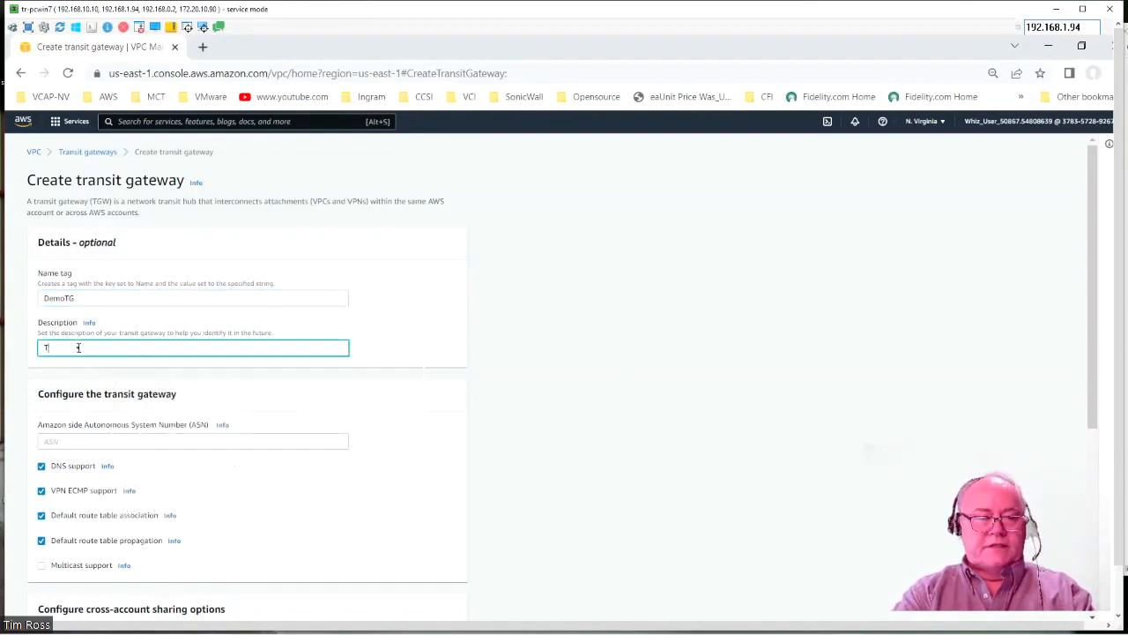
type("G For")
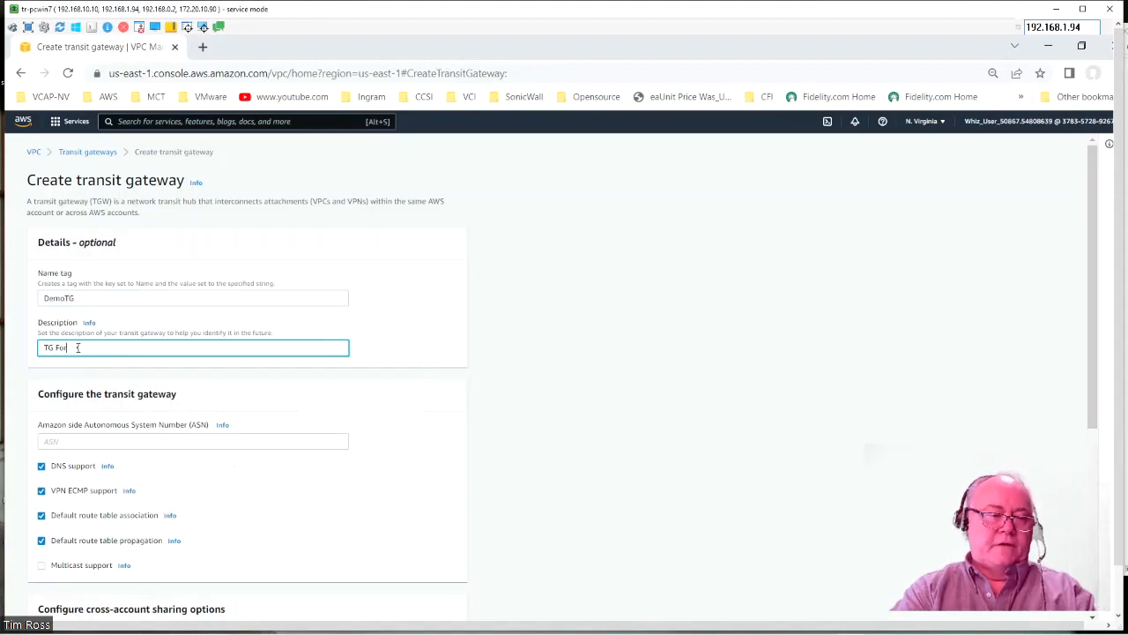
type(" peering")
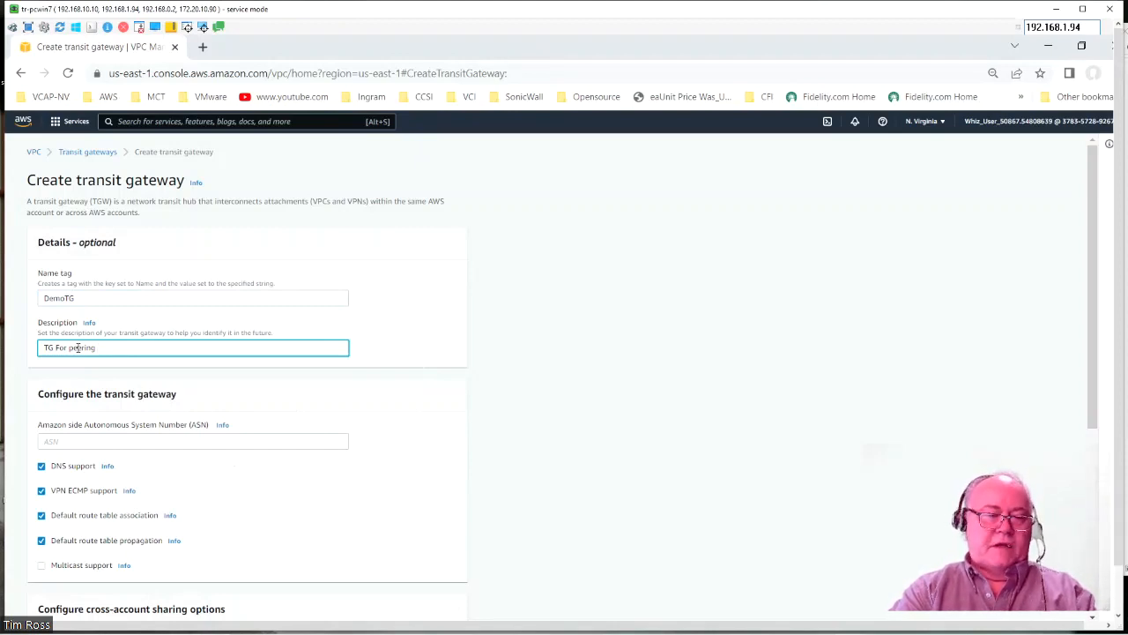
type(" PV")
type(" VPCs")
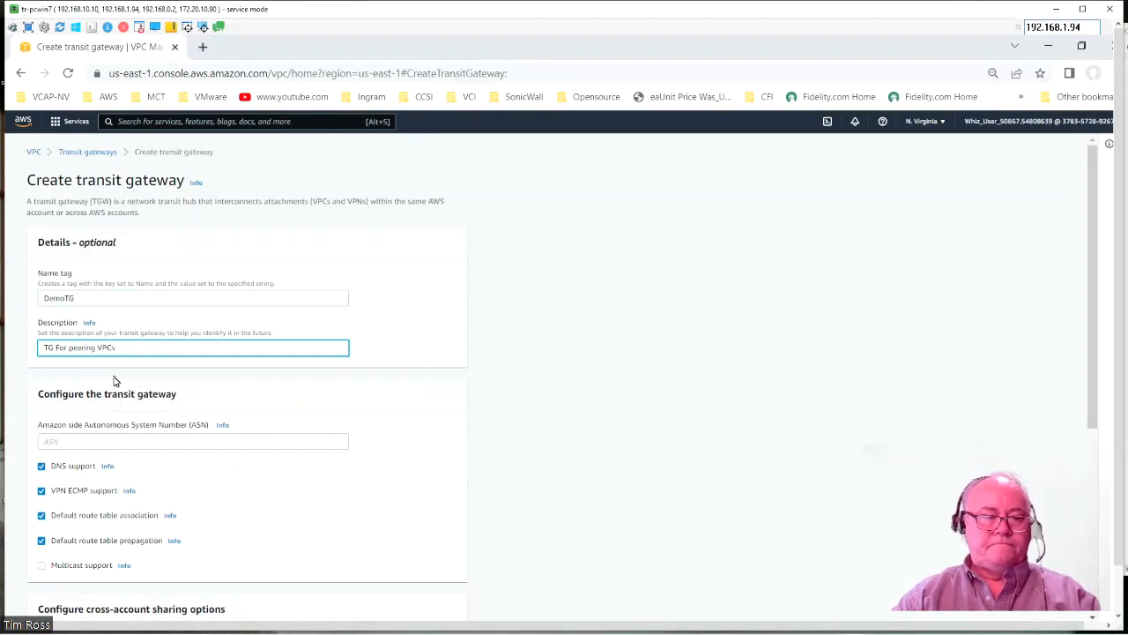
Review the remaining transit gateway options, keep their defaults and create the gateway.
scroll(141, 342, "down", 1)
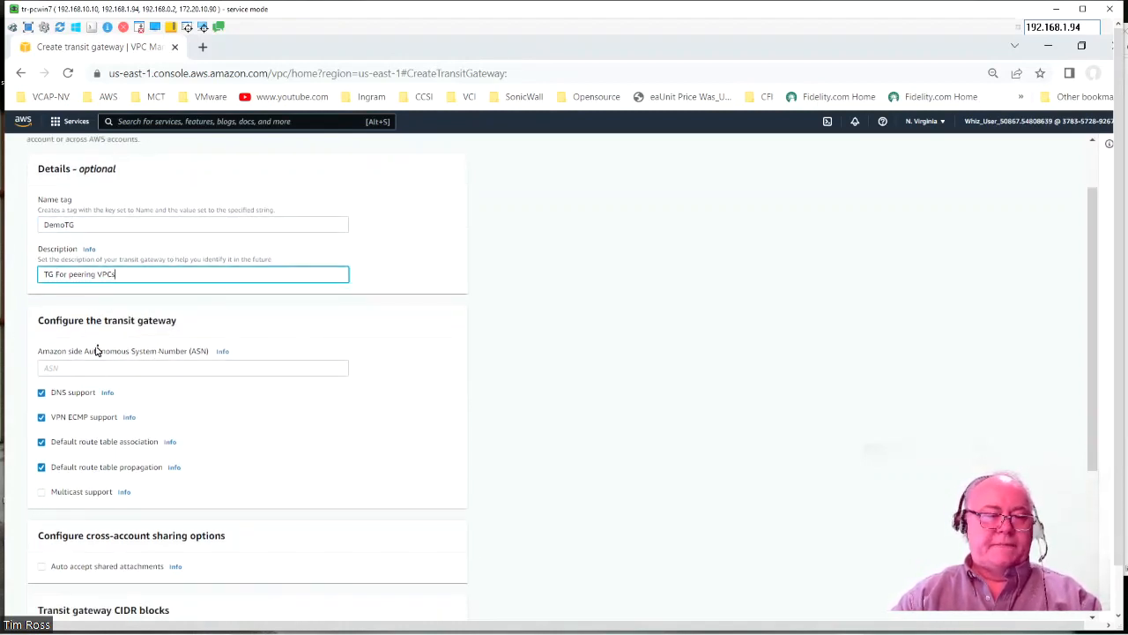
scroll(308, 395, "down", 1)
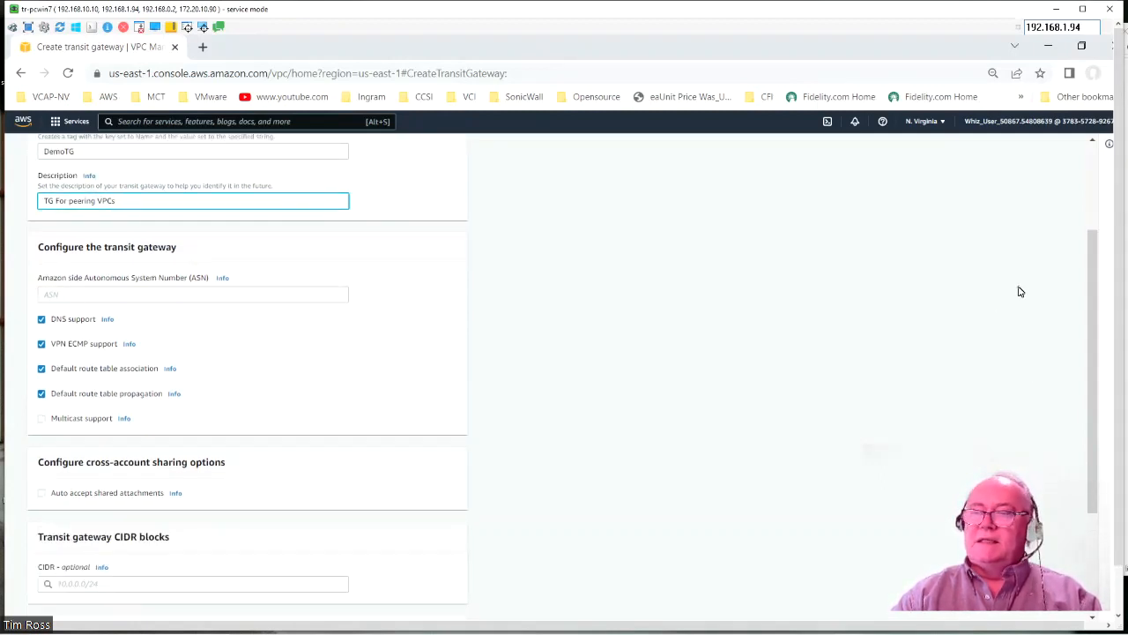
scroll(277, 520, "down", 3)
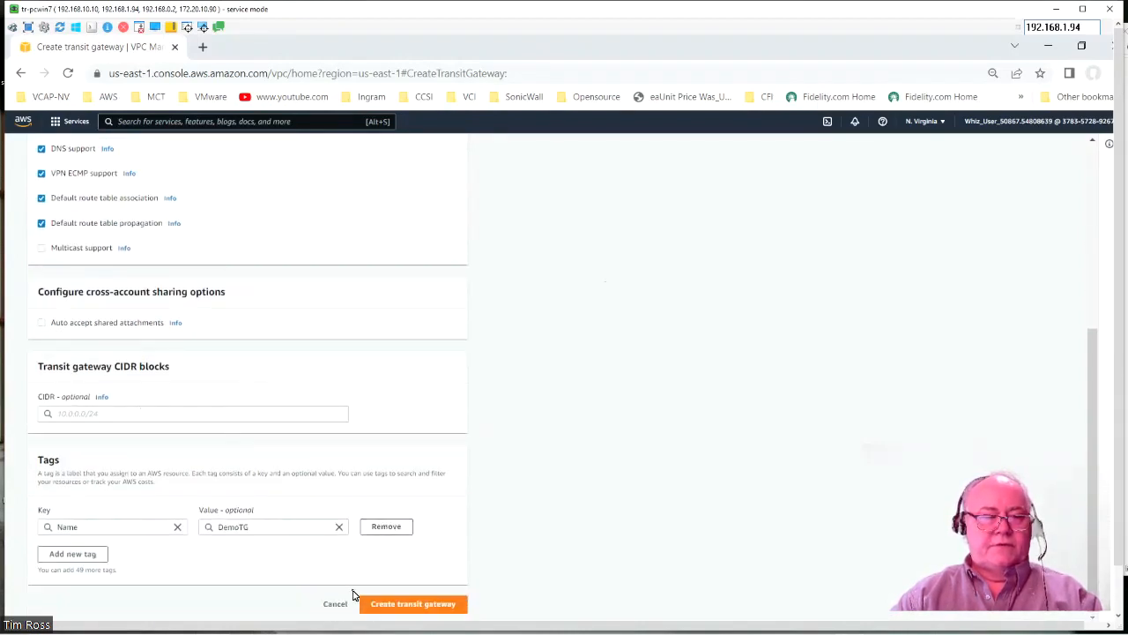
left_click(433, 608)
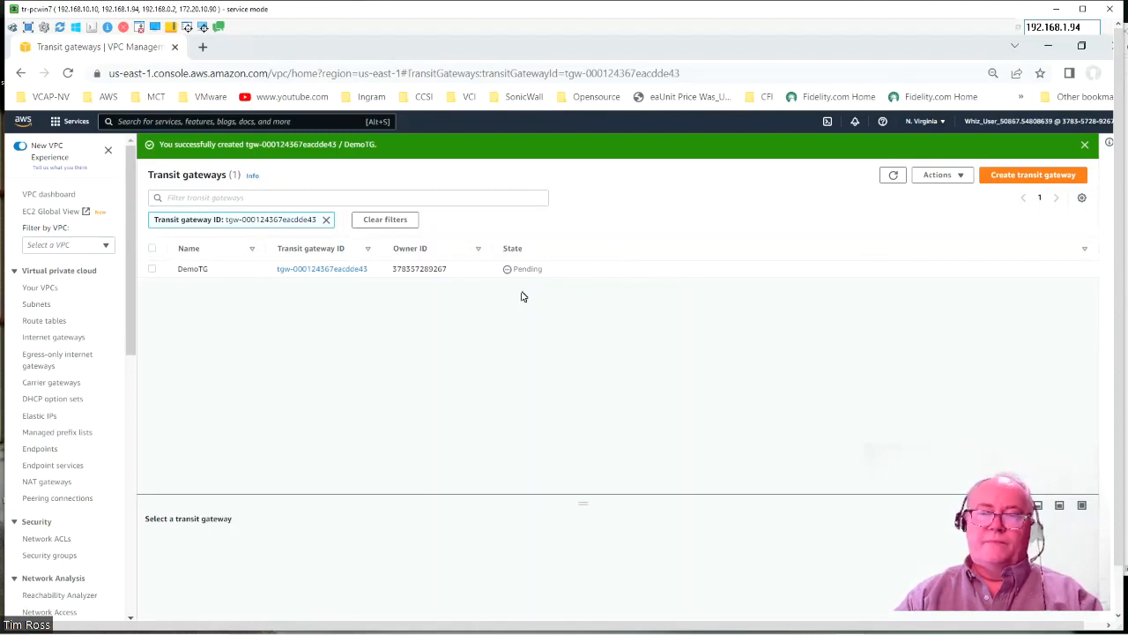
Refresh the transit gateways list to check the state of DemoTG.
left_click(892, 176)
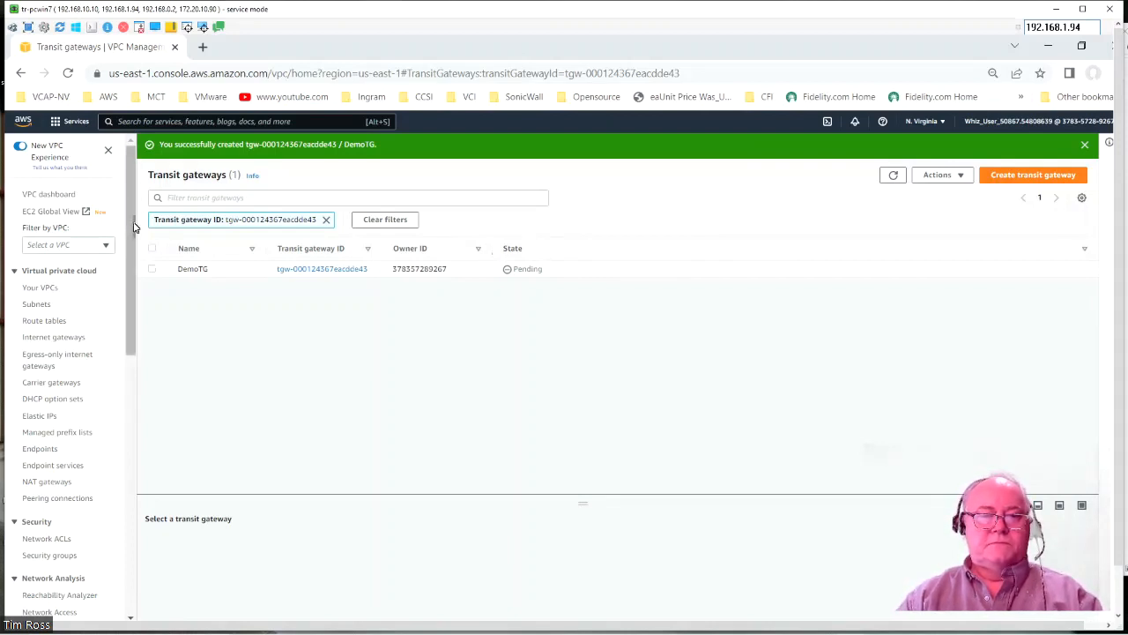
left_click_drag(133, 227, 135, 272)
scroll(134, 271, "down", 1)
scroll(133, 265, "down", 1)
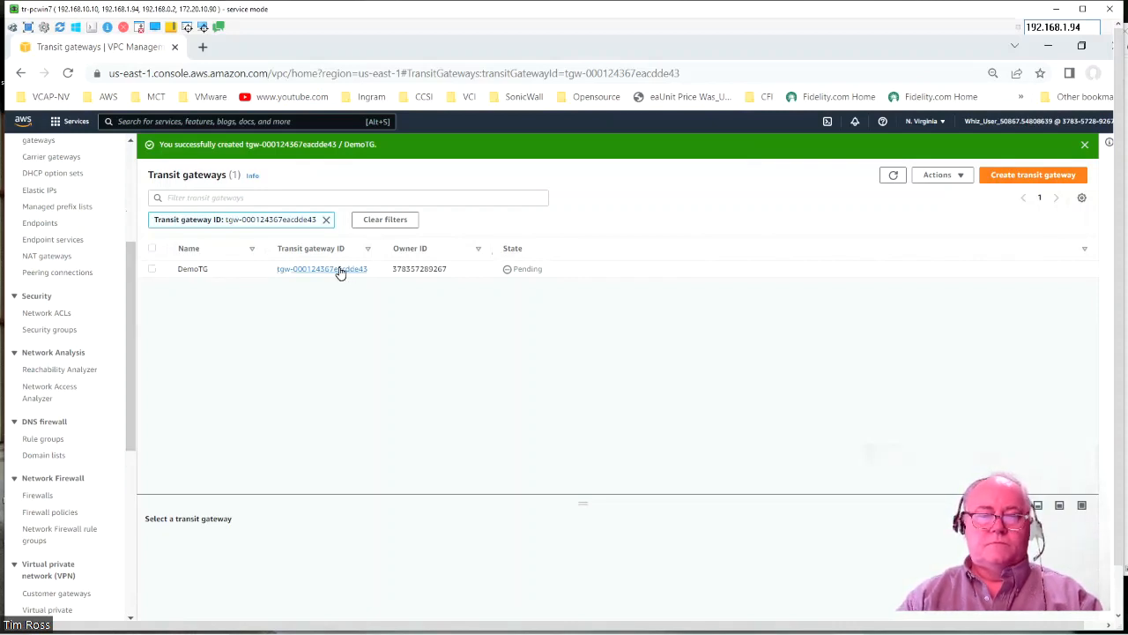
left_click(892, 174)
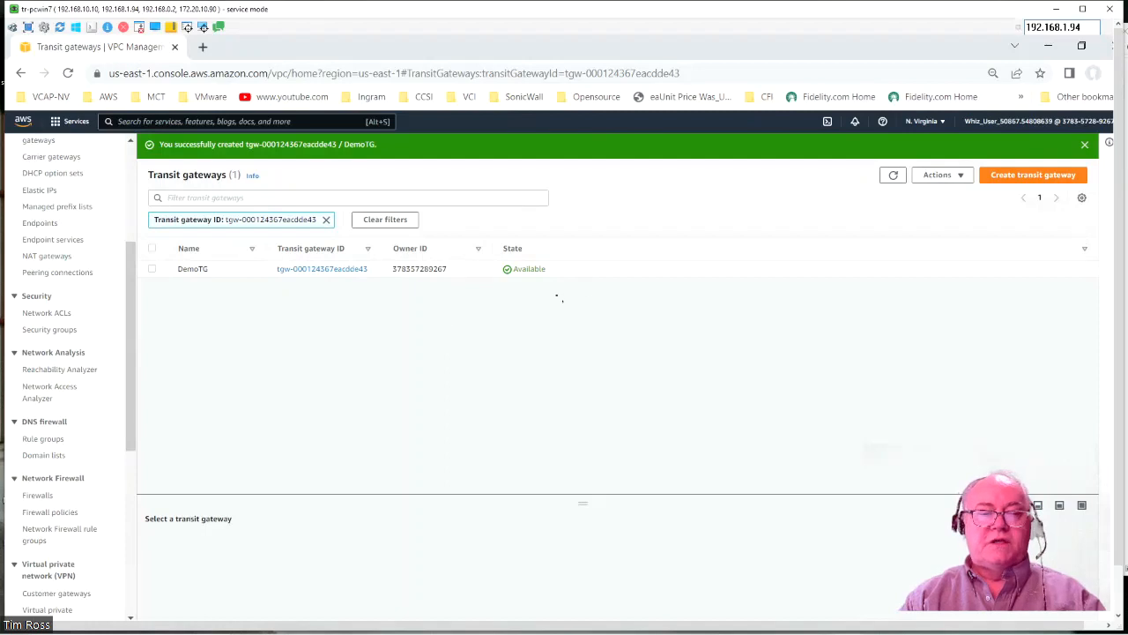
Start creating a new transit gateway attachment and select DemoTG as its transit gateway.
left_click_drag(137, 414, 134, 508)
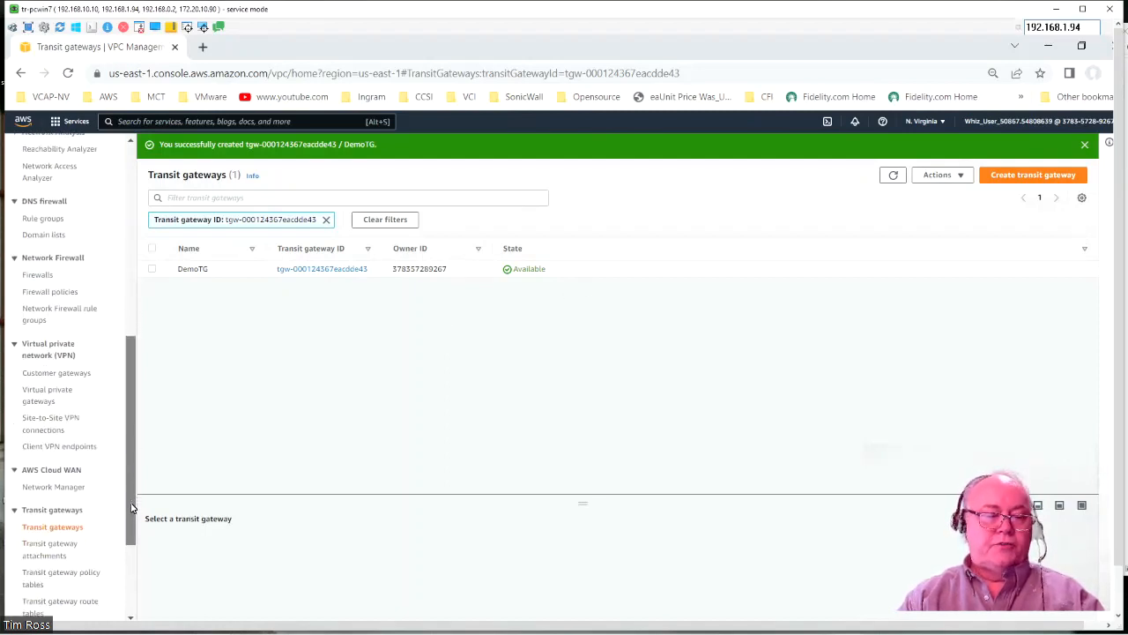
left_click(68, 550)
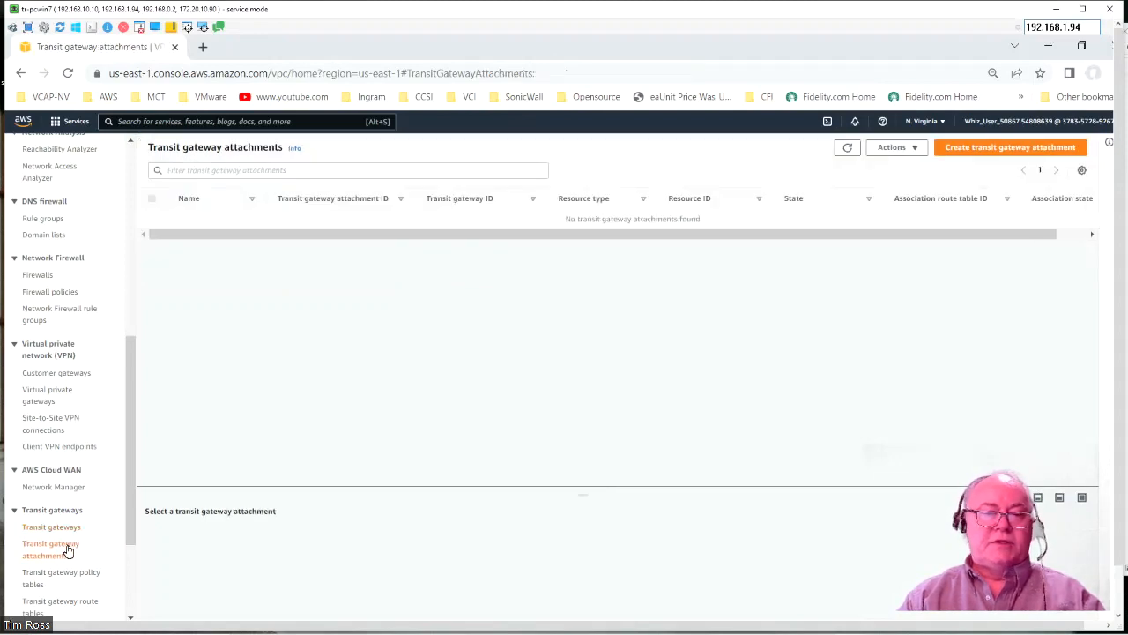
left_click(1031, 153)
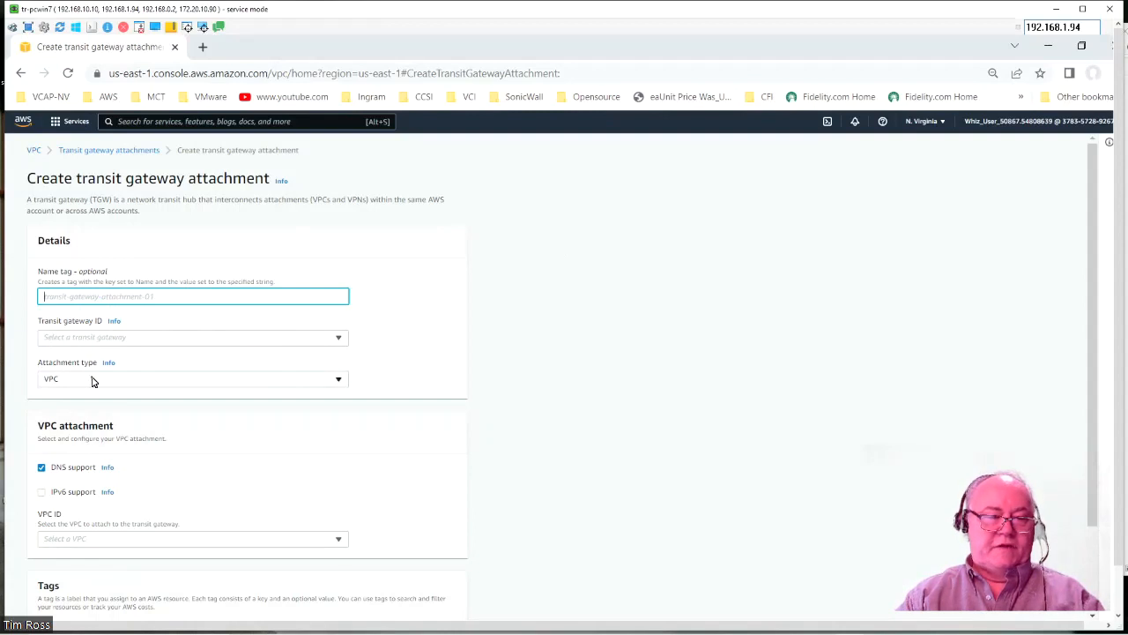
left_click(340, 339)
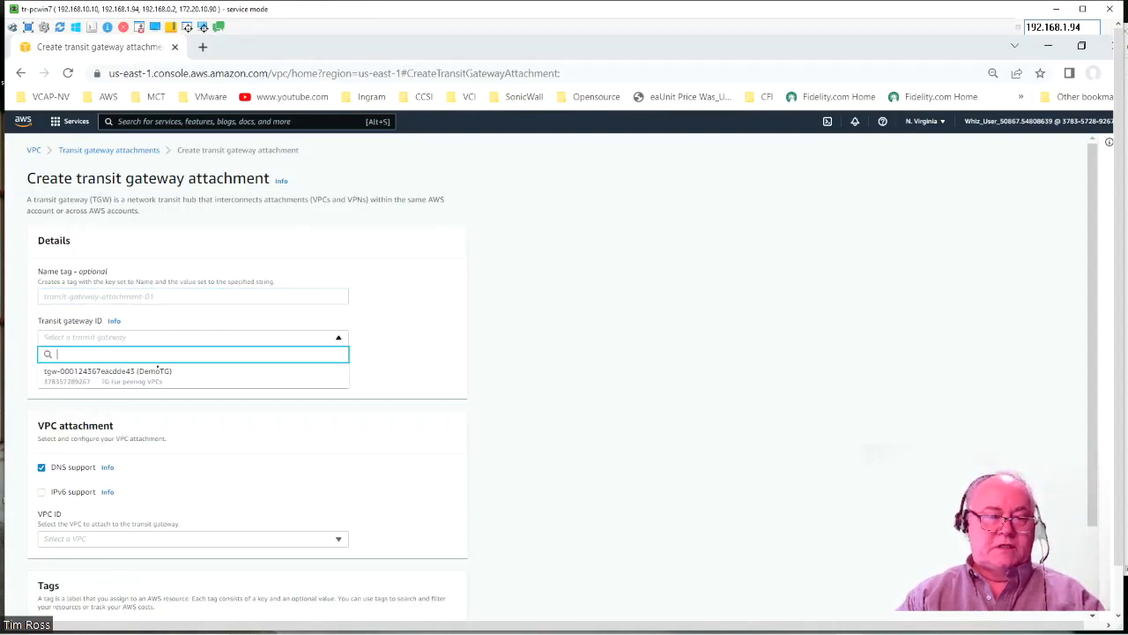
left_click(132, 375)
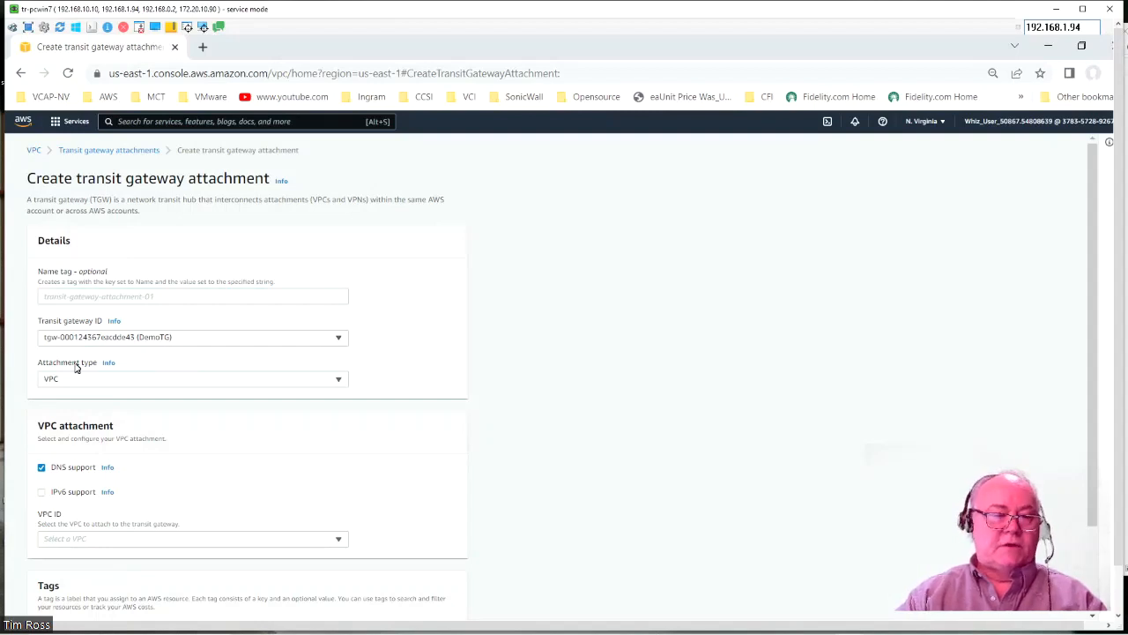
Set the attachment's name tag to First_VPCs_TGA.
left_click(113, 296)
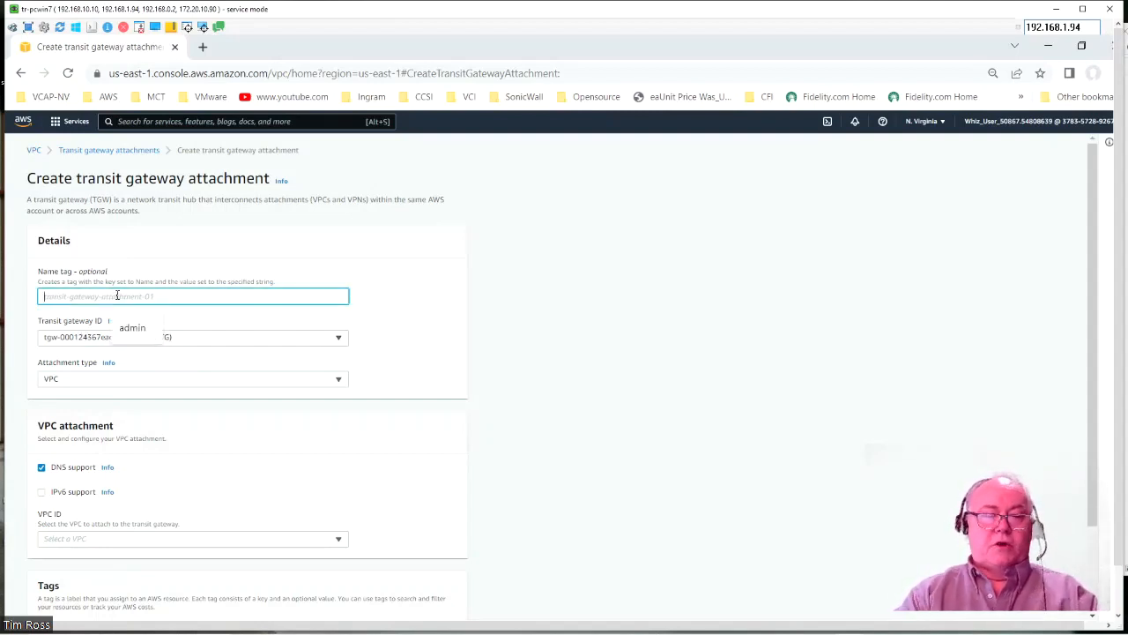
type("First_VPCs")
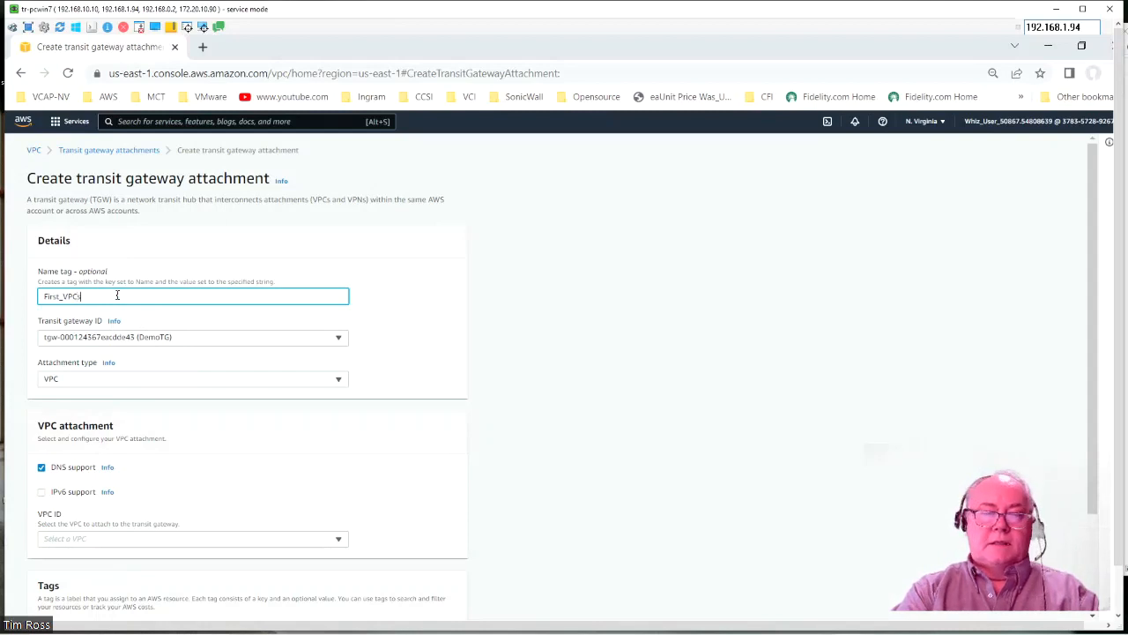
type("_T")
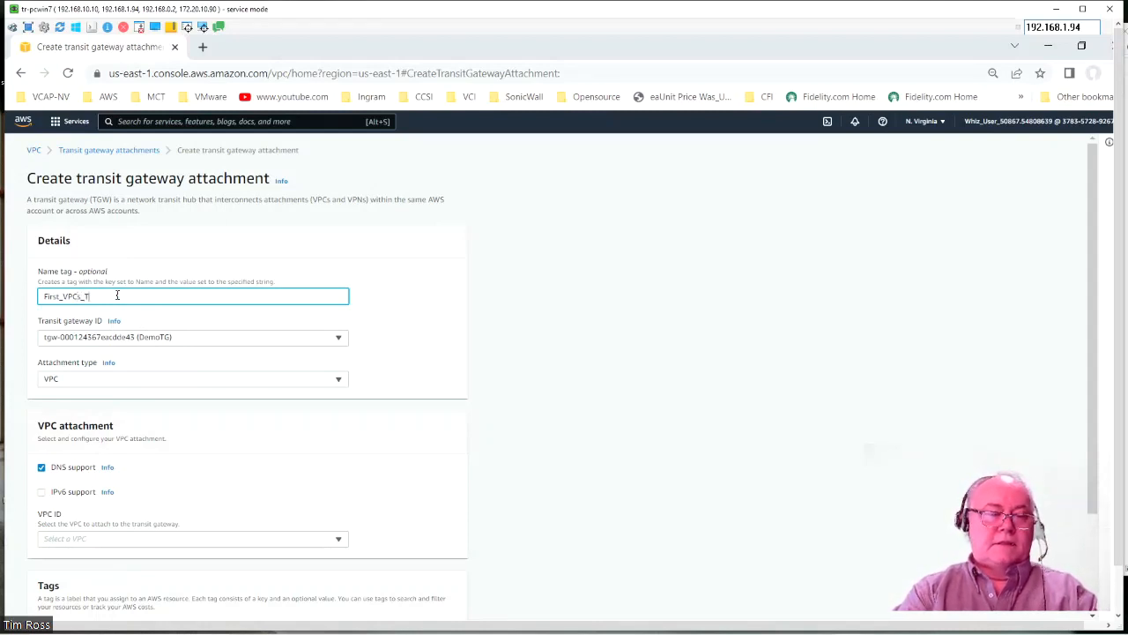
type("GA")
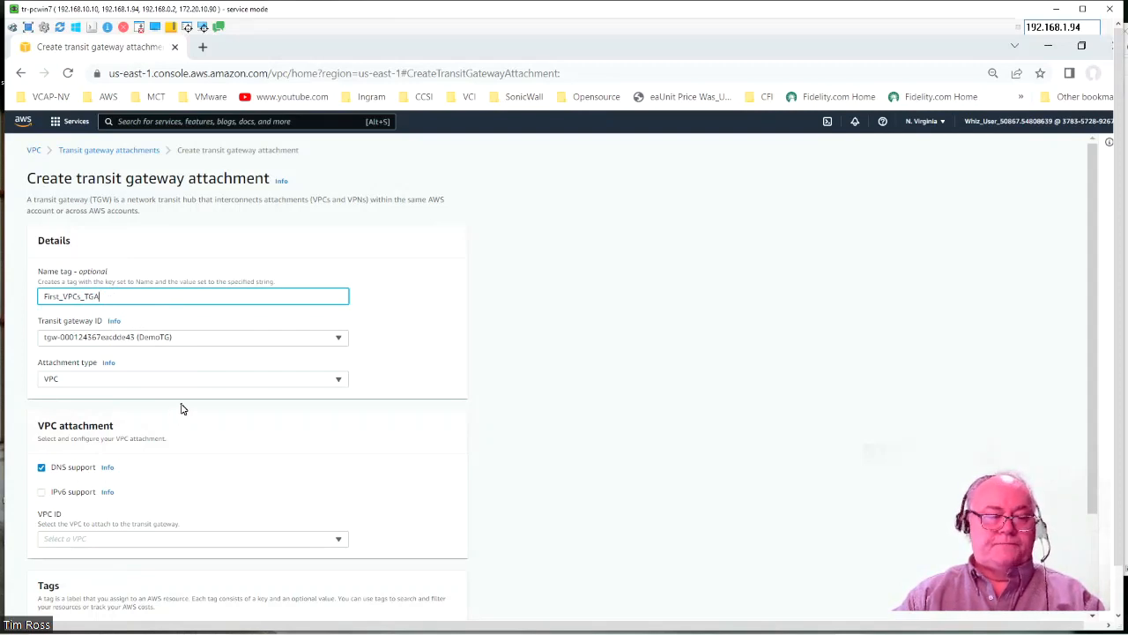
Select First_VPC as the VPC for the attachment, keep its us-east-1a subnet, and create the transit gateway attachment.
scroll(178, 406, "down", 2)
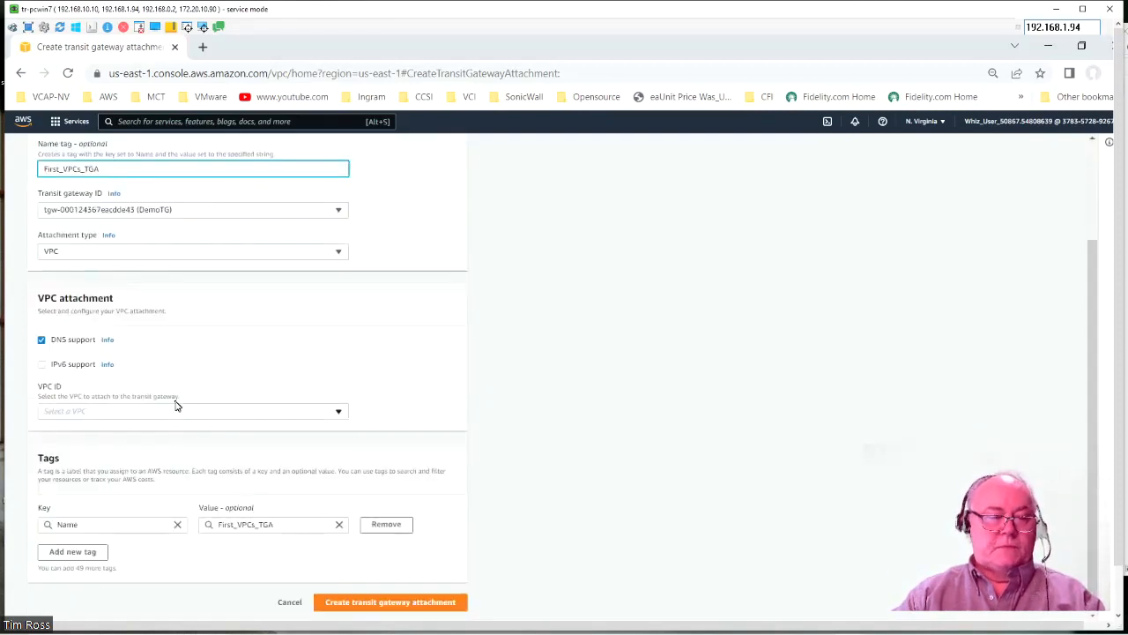
left_click(341, 411)
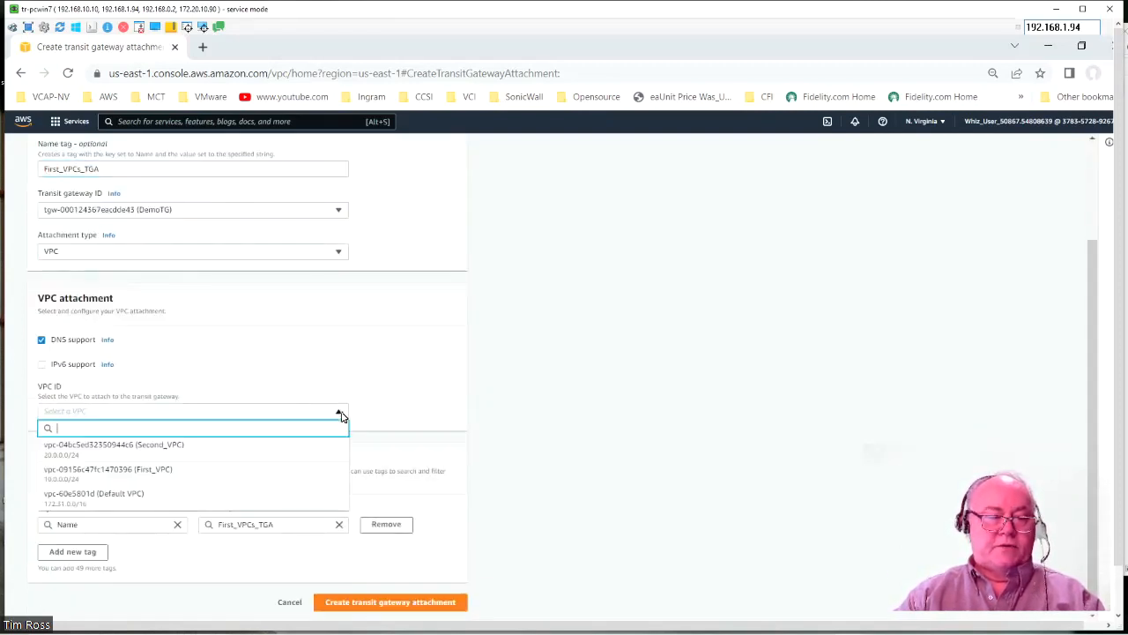
left_click(167, 473)
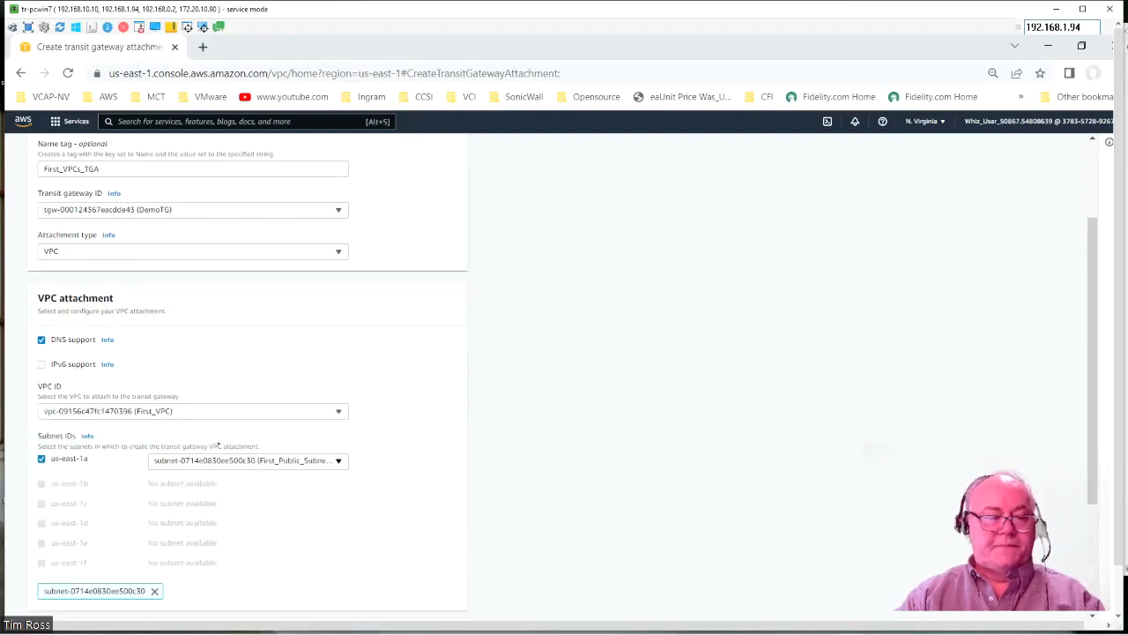
scroll(133, 396, "down", 2)
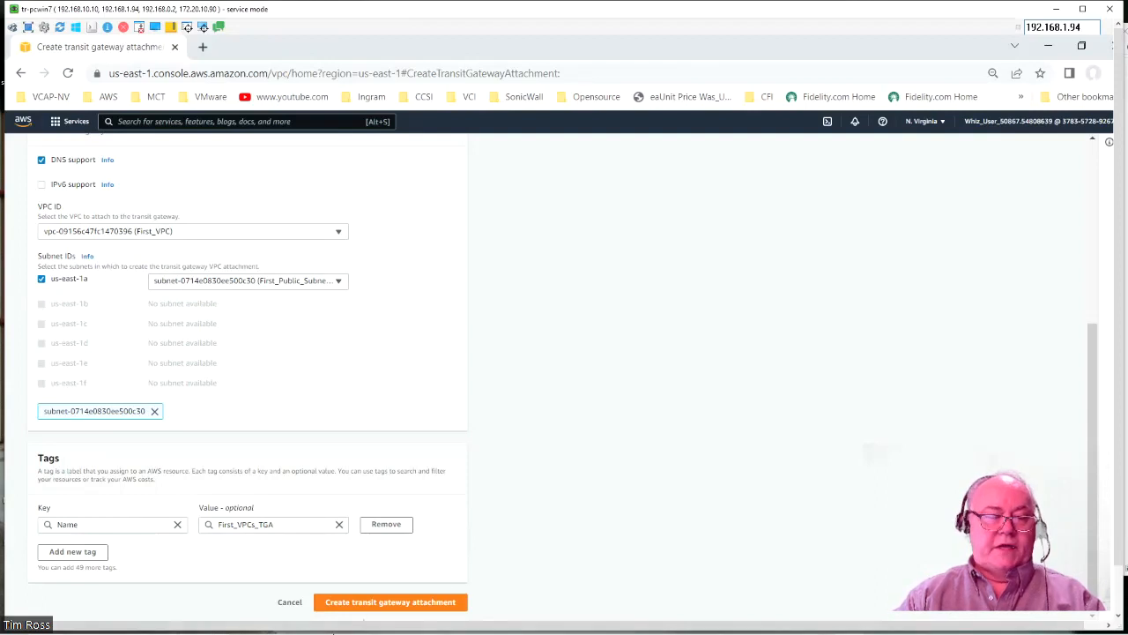
left_click(434, 603)
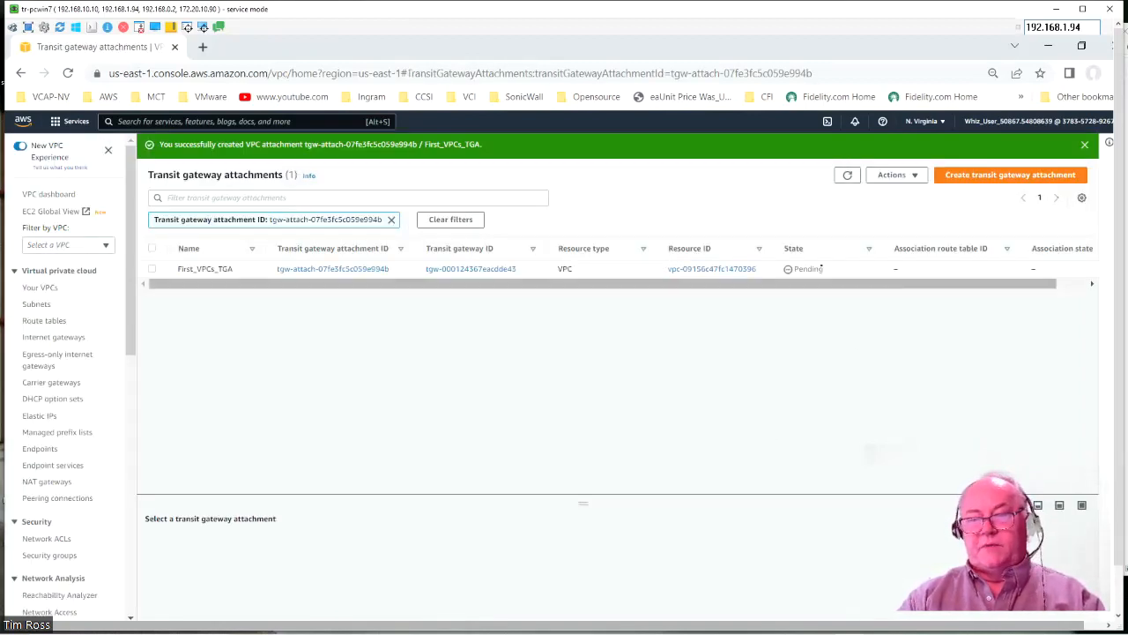
Refresh the transit gateway attachments list to check the state of First_VPCs_TGA.
left_click_drag(819, 284, 884, 285)
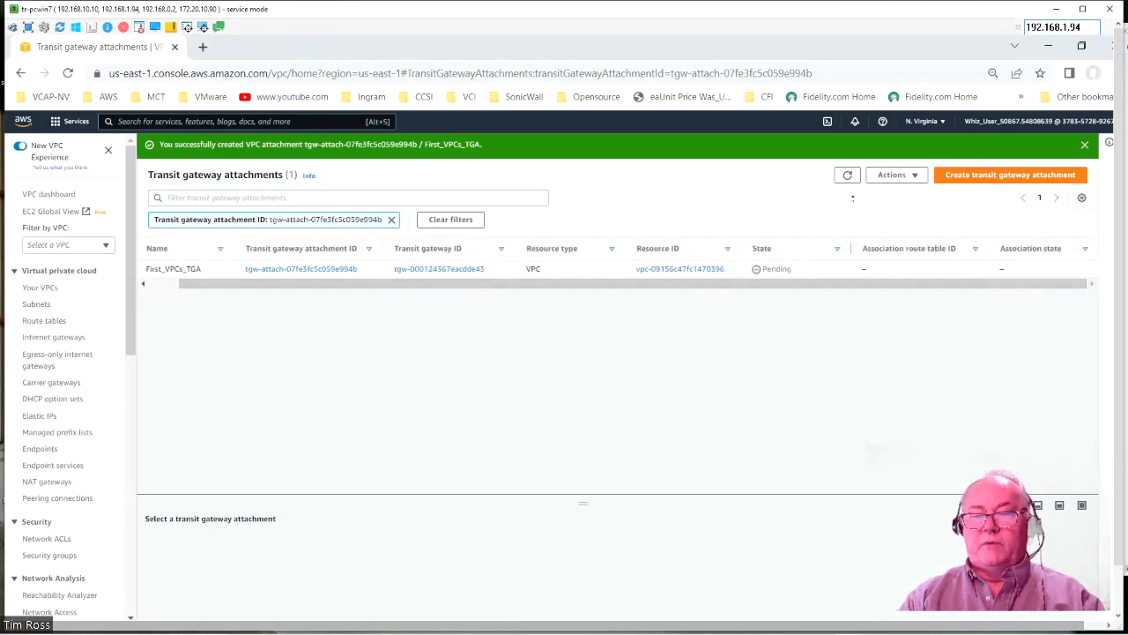
left_click(848, 175)
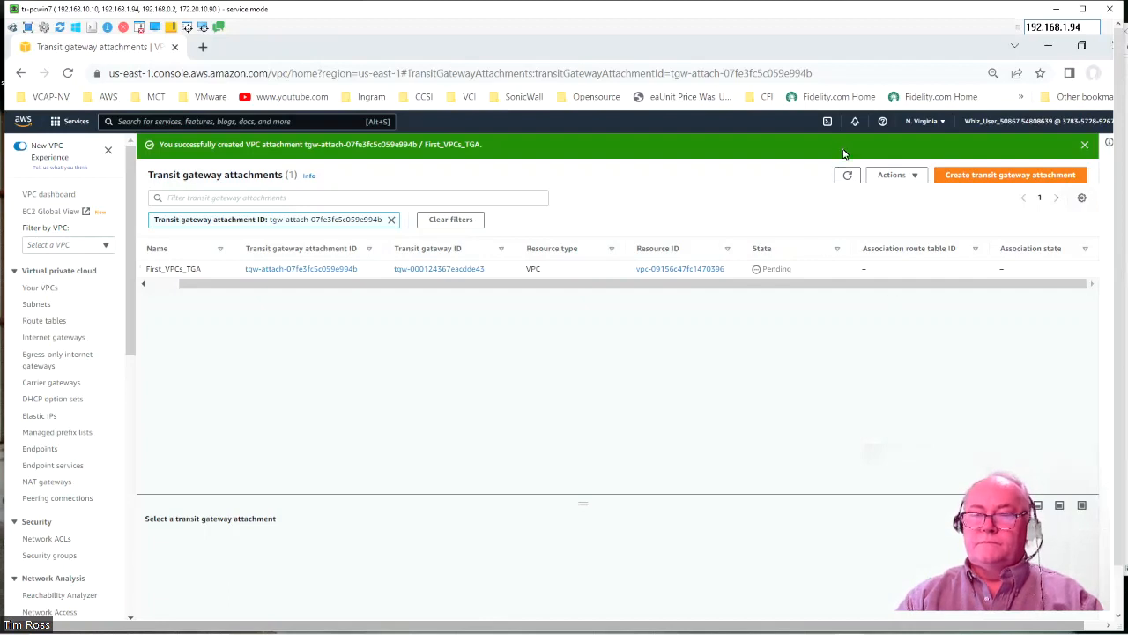
left_click(848, 178)
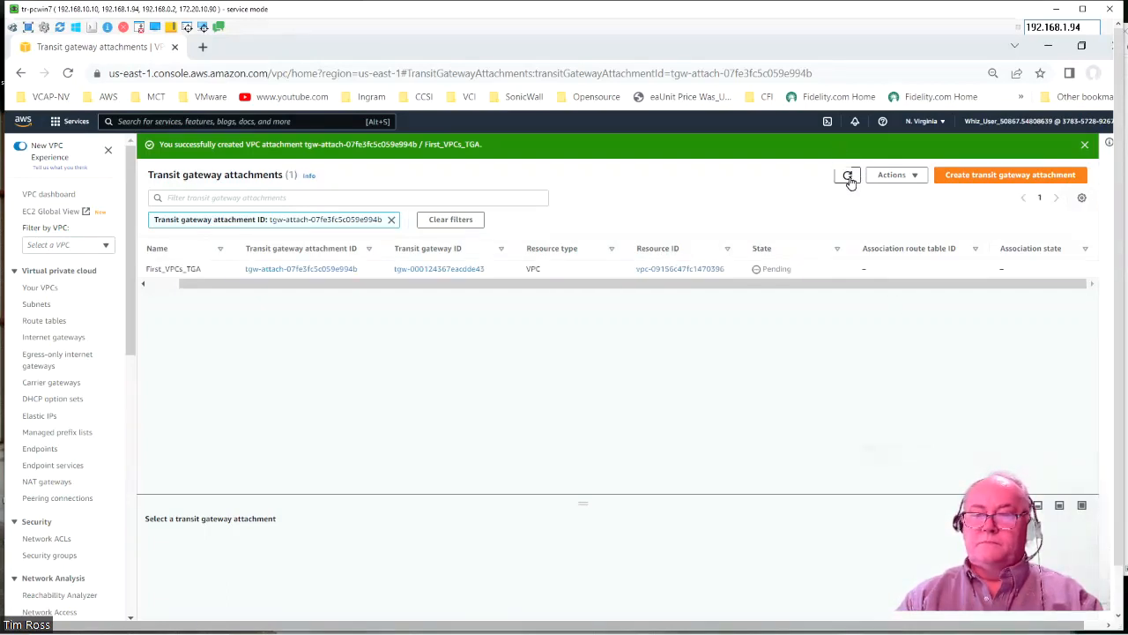
left_click(849, 178)
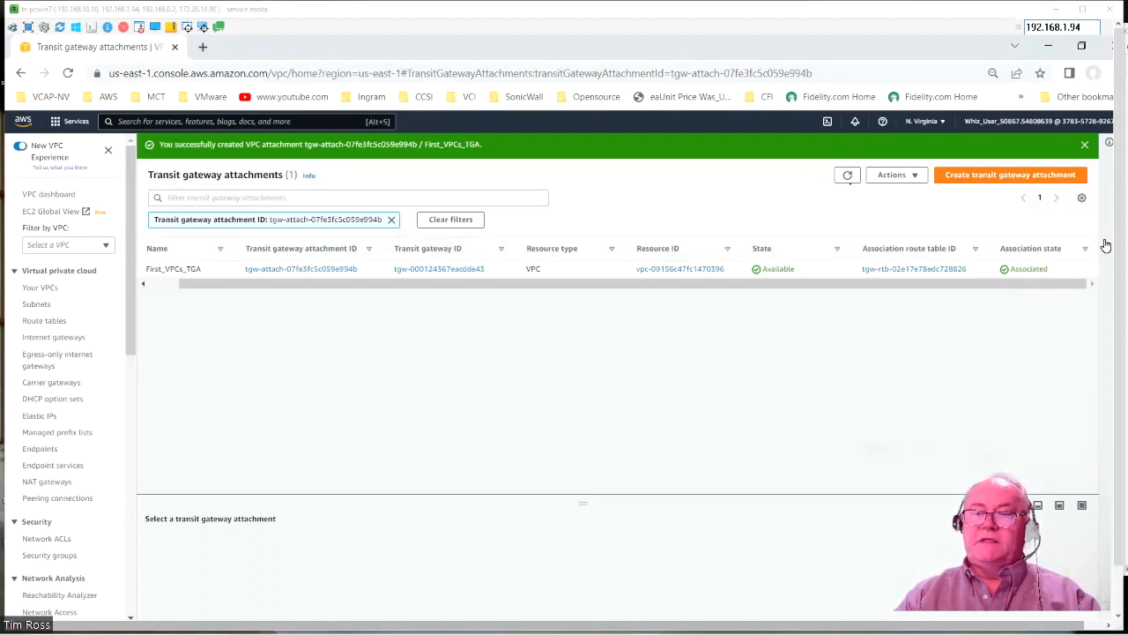
left_click(848, 176)
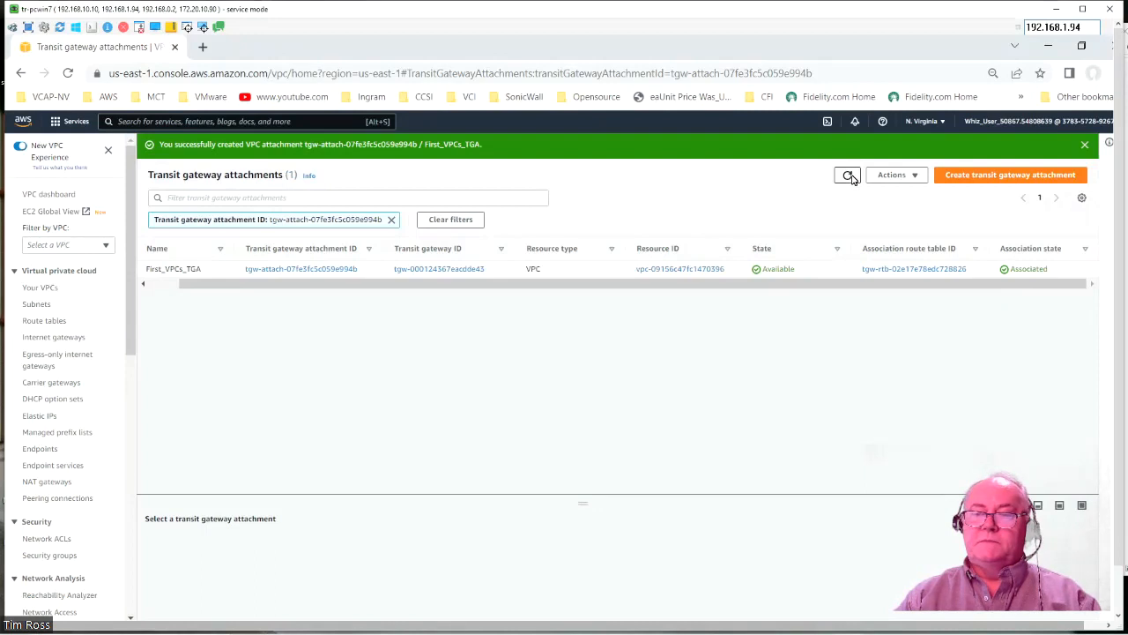
Start another transit gateway attachment and select DemoTG as its transit gateway.
left_click(1042, 183)
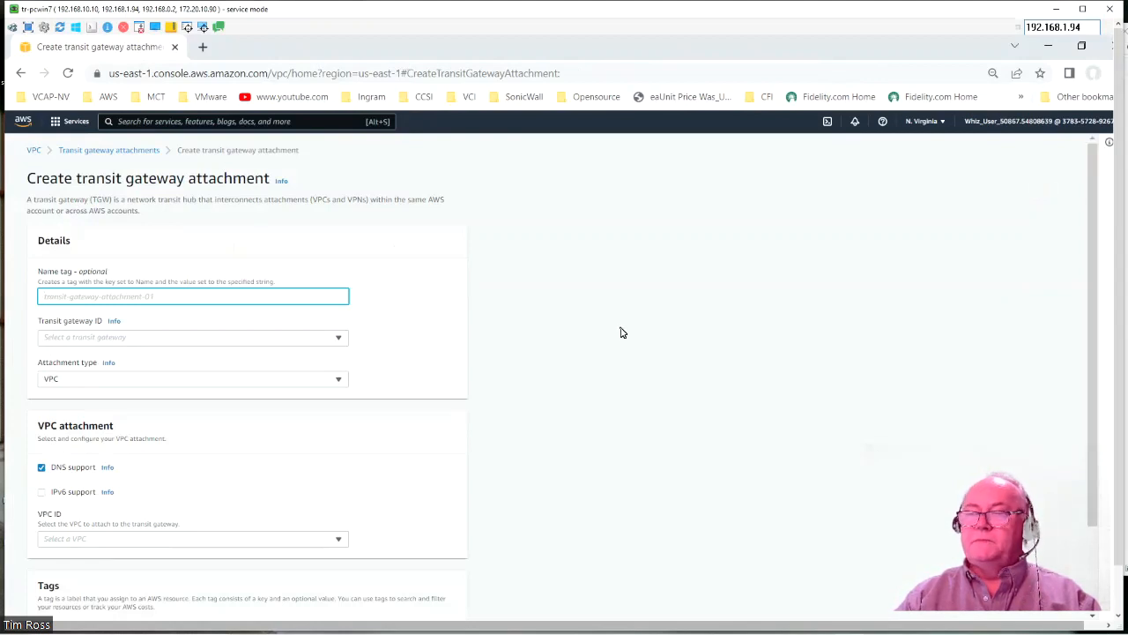
left_click(337, 338)
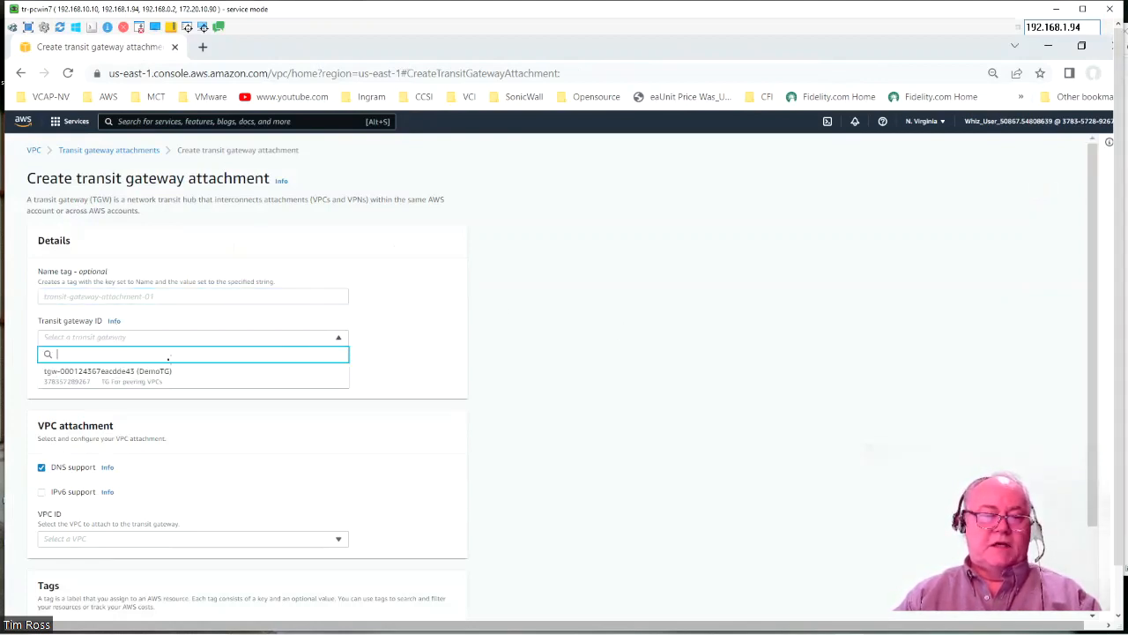
left_click(126, 378)
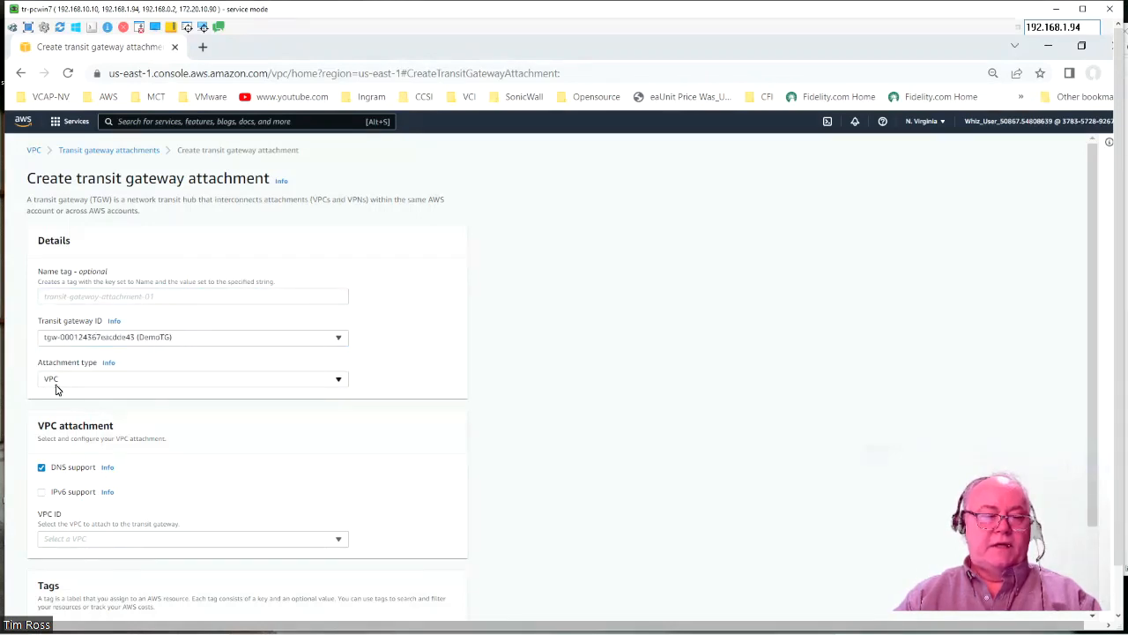
Set the new attachment's name tag to Second_VPCs_TGA.
left_click(95, 296)
type("Second")
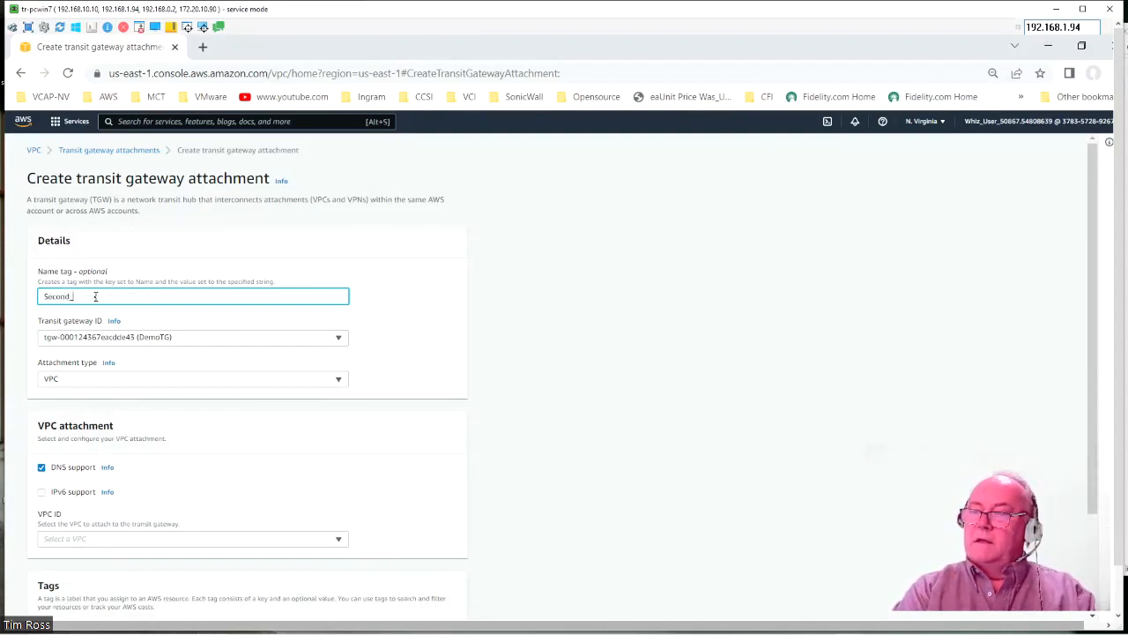
type("_VPC")
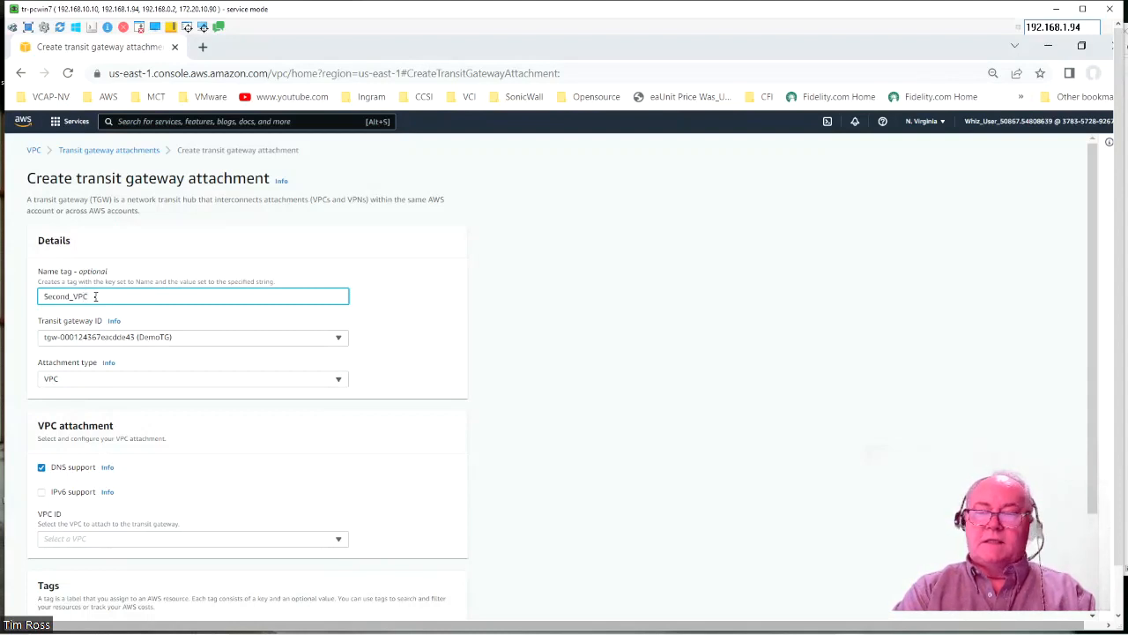
type("s")
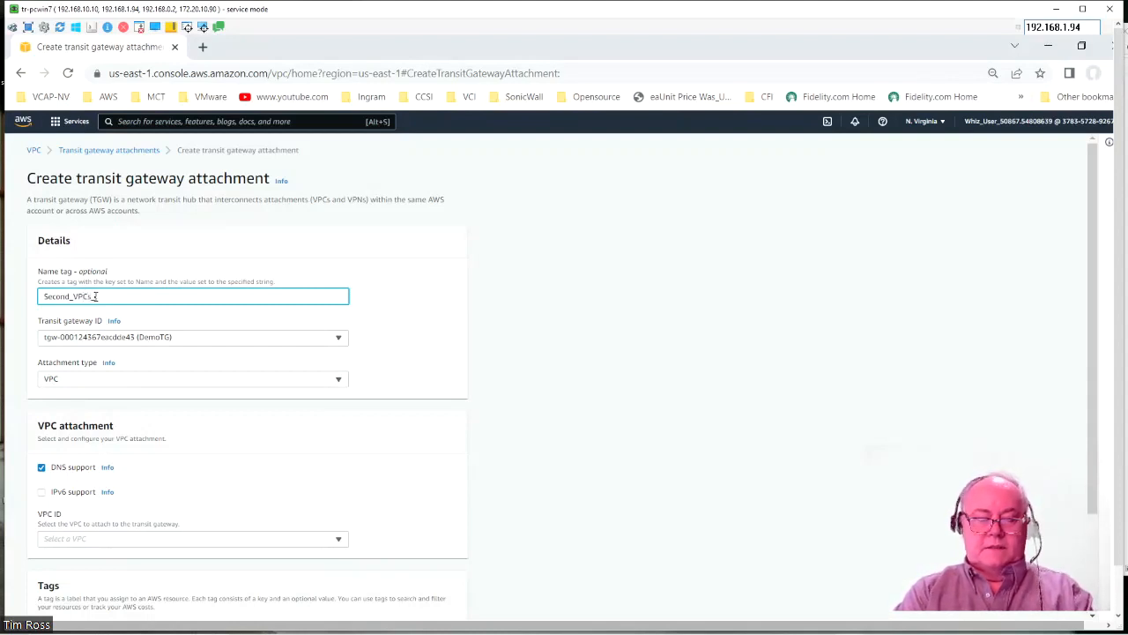
type("_TGA")
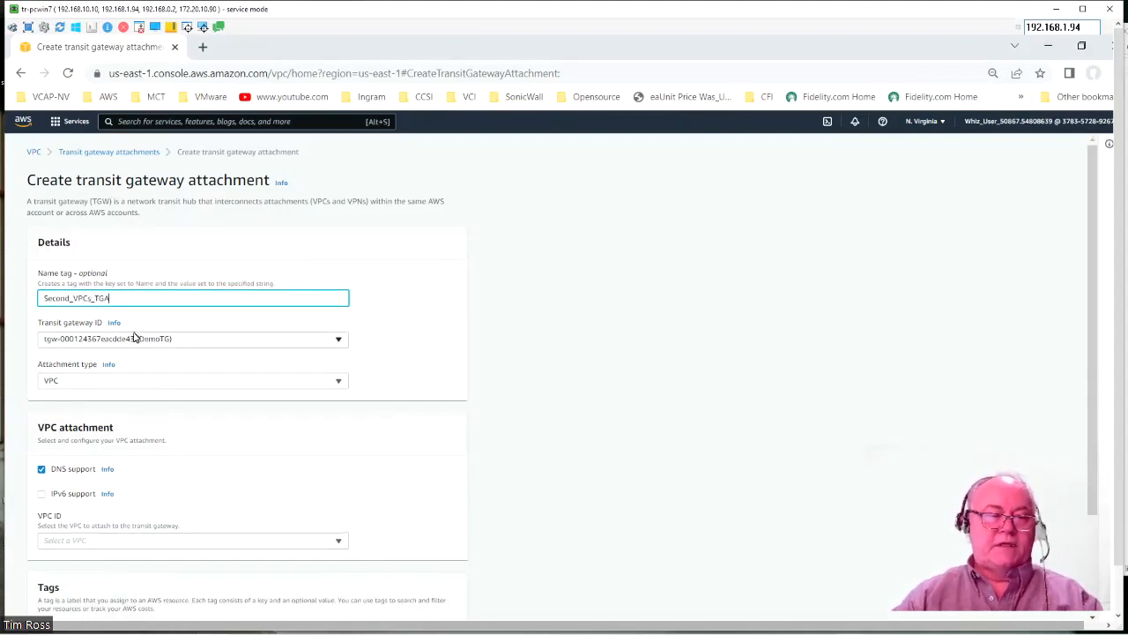
Select Second_VPC as the VPC to attach, keep its us-east-1a subnet, and create the transit gateway attachment.
scroll(149, 403, "down", 1)
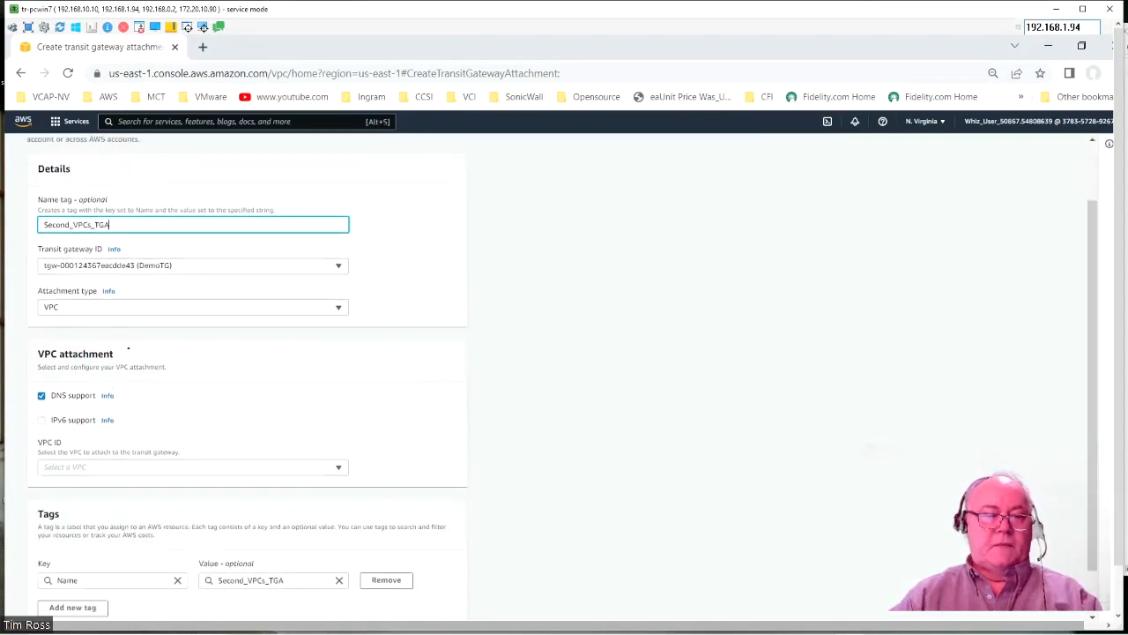
scroll(121, 402, "down", 1)
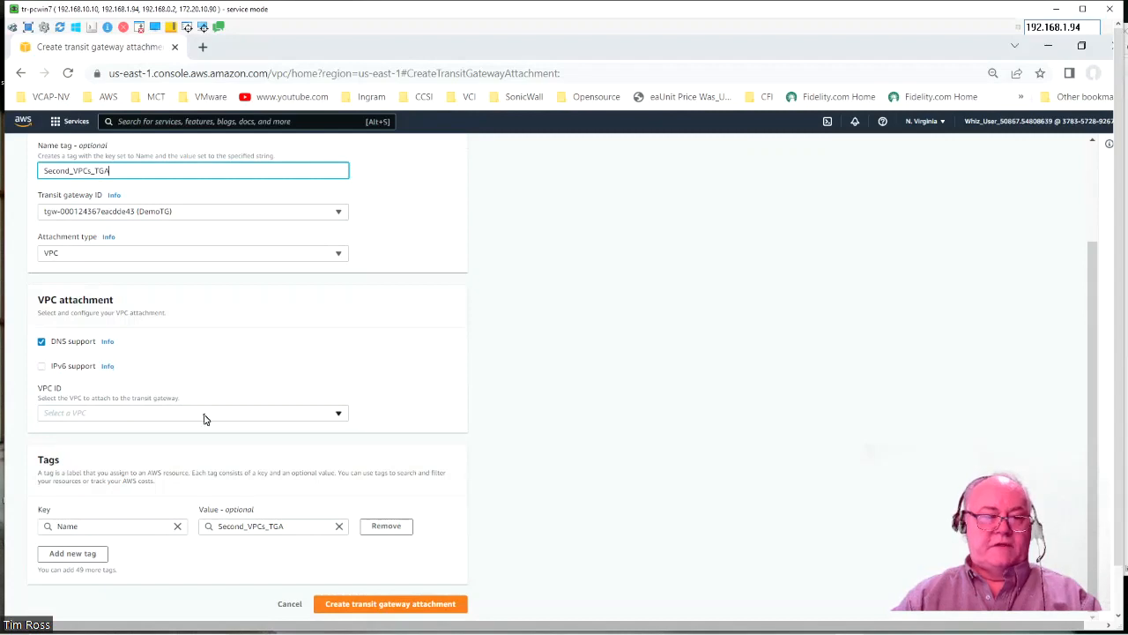
left_click(432, 605)
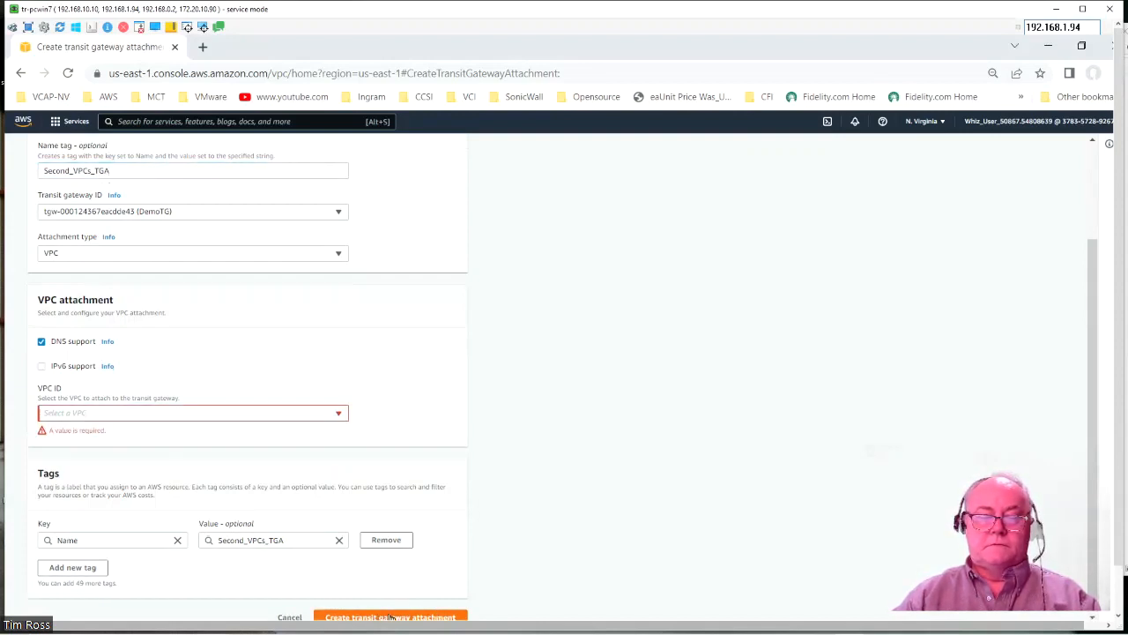
left_click(344, 418)
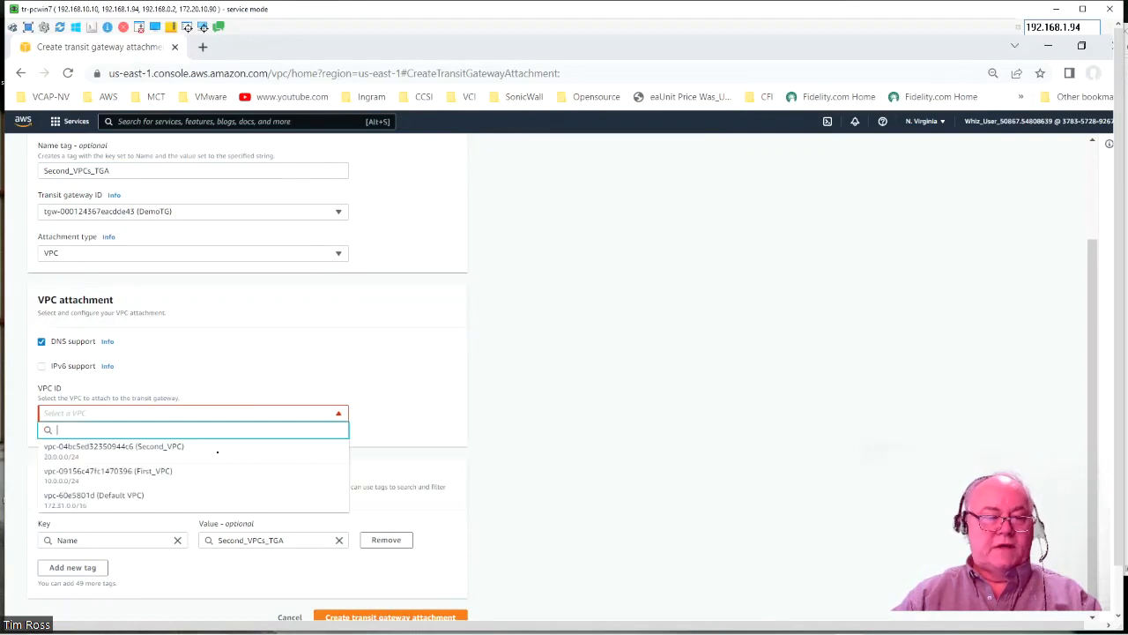
left_click(167, 456)
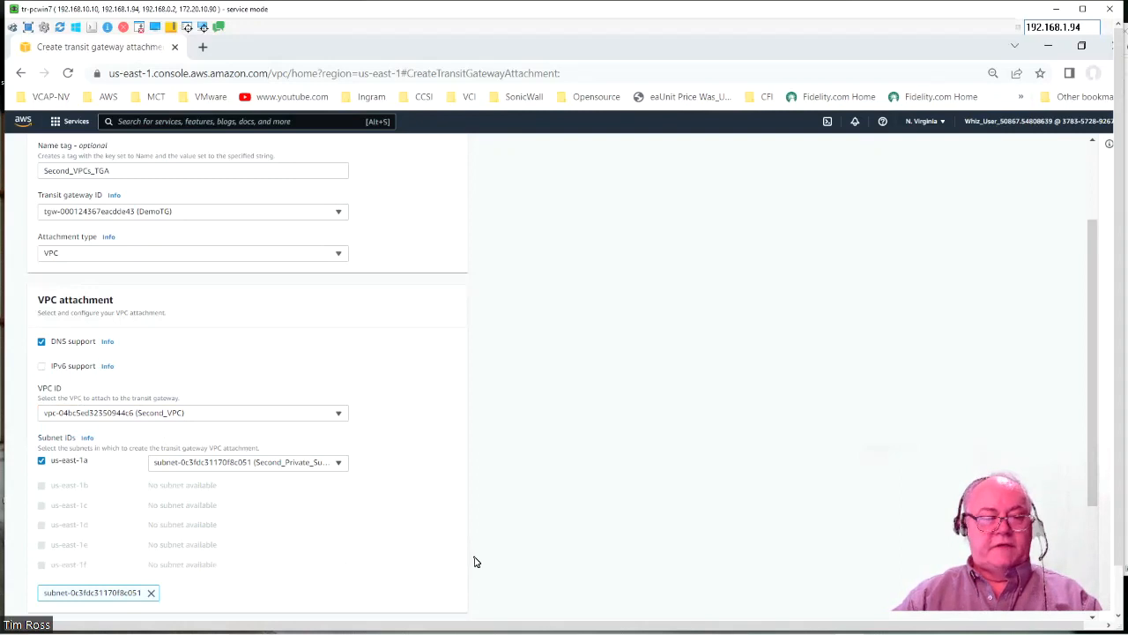
scroll(305, 529, "down", 2)
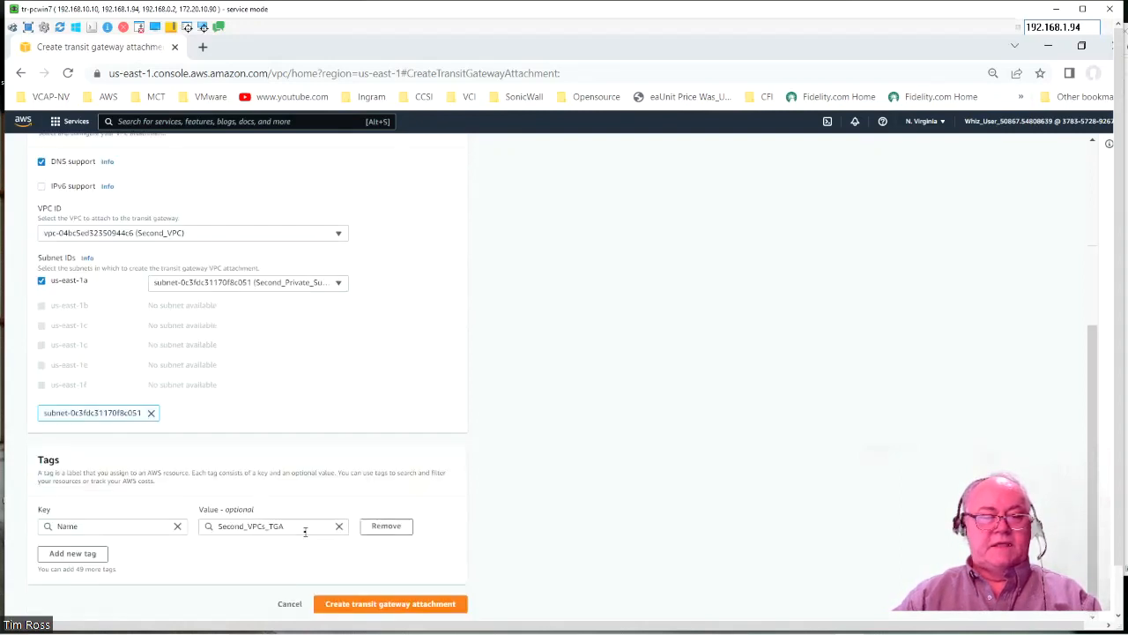
left_click(409, 602)
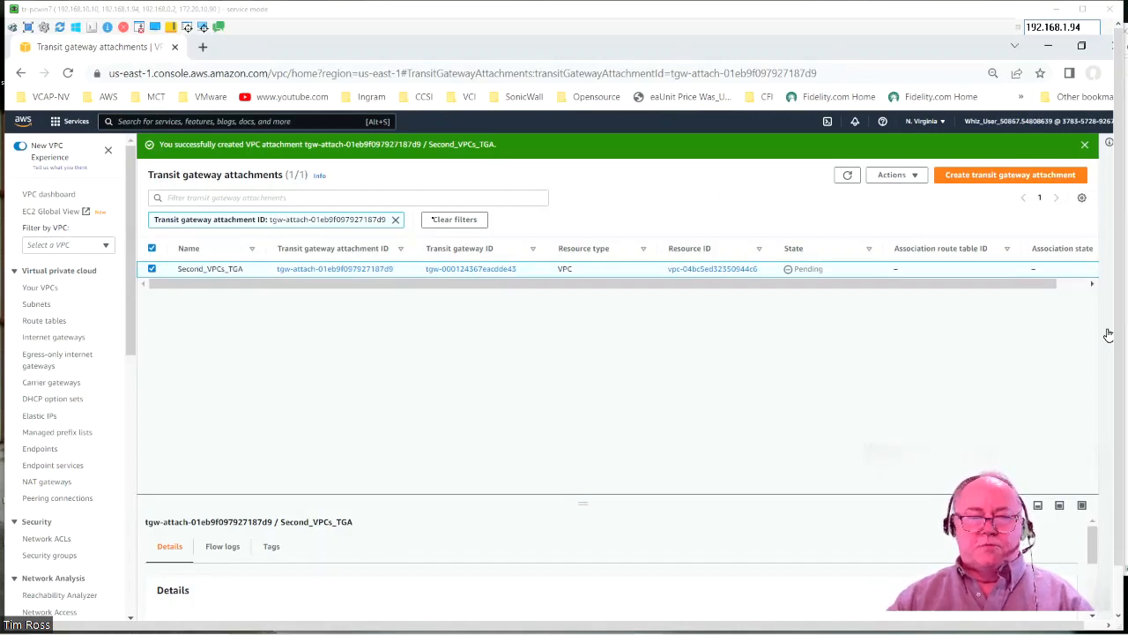
Refresh the attachments list and enlarge the details pane to check the state of Second_VPCs_TGA.
left_click(847, 175)
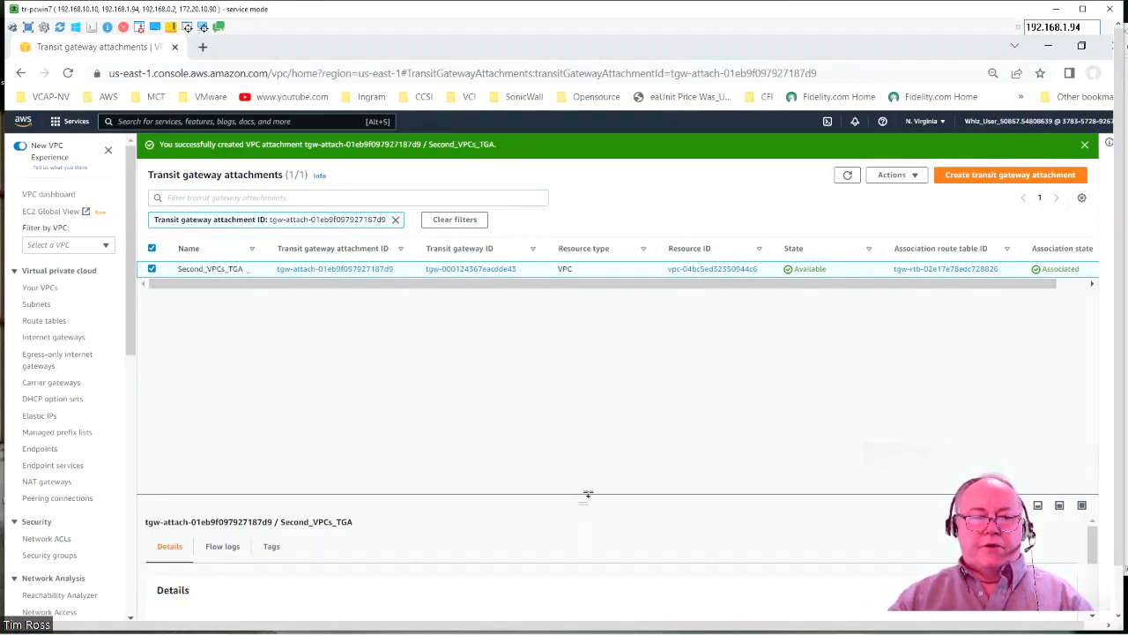
left_click_drag(585, 498, 567, 468)
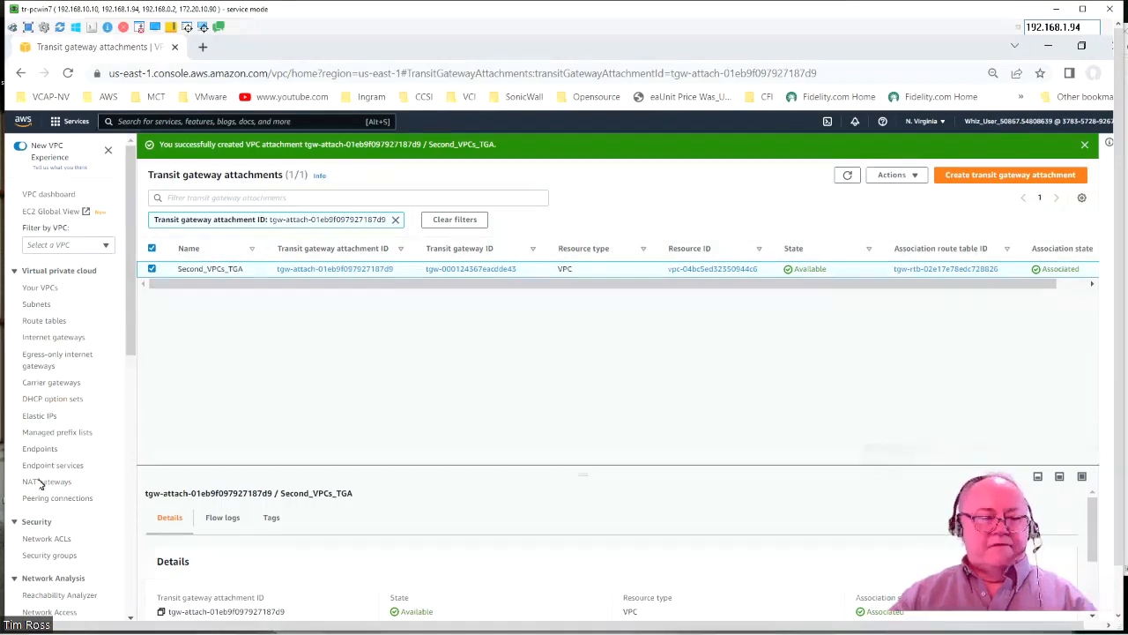
left_click(848, 177)
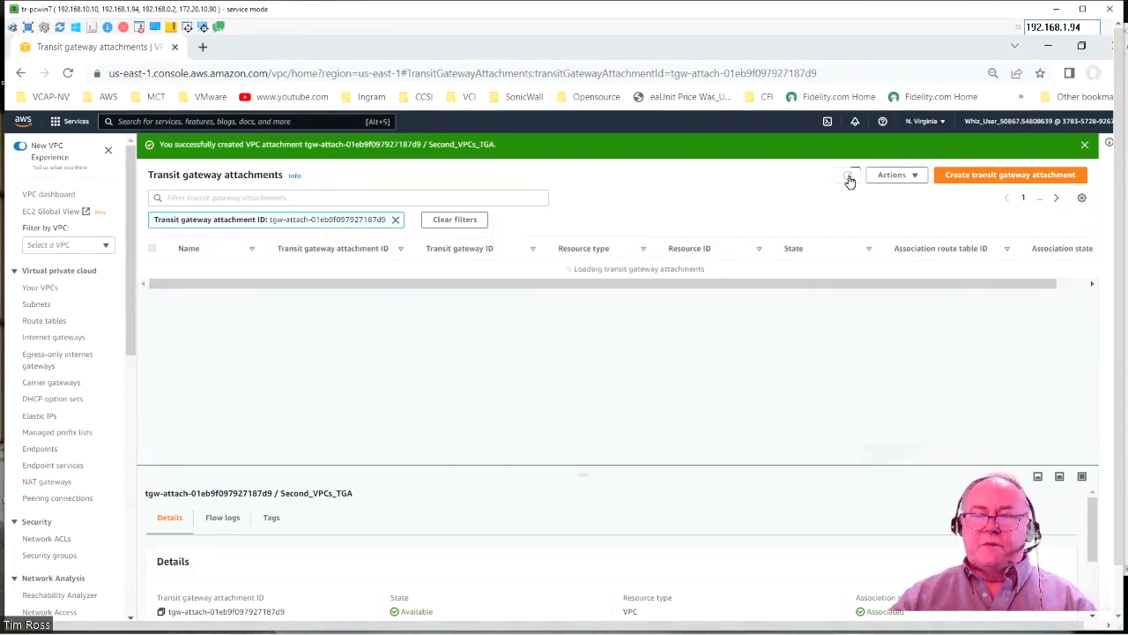
left_click(848, 177)
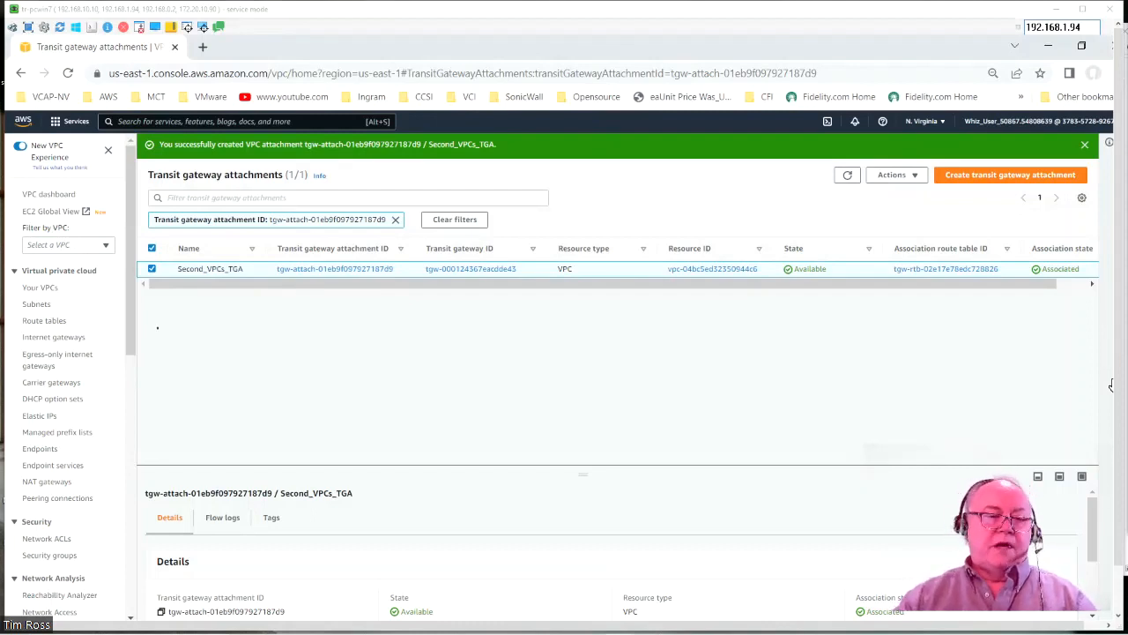
Open the First_PublicRT route table of First_VPC and start editing its routes.
left_click(44, 321)
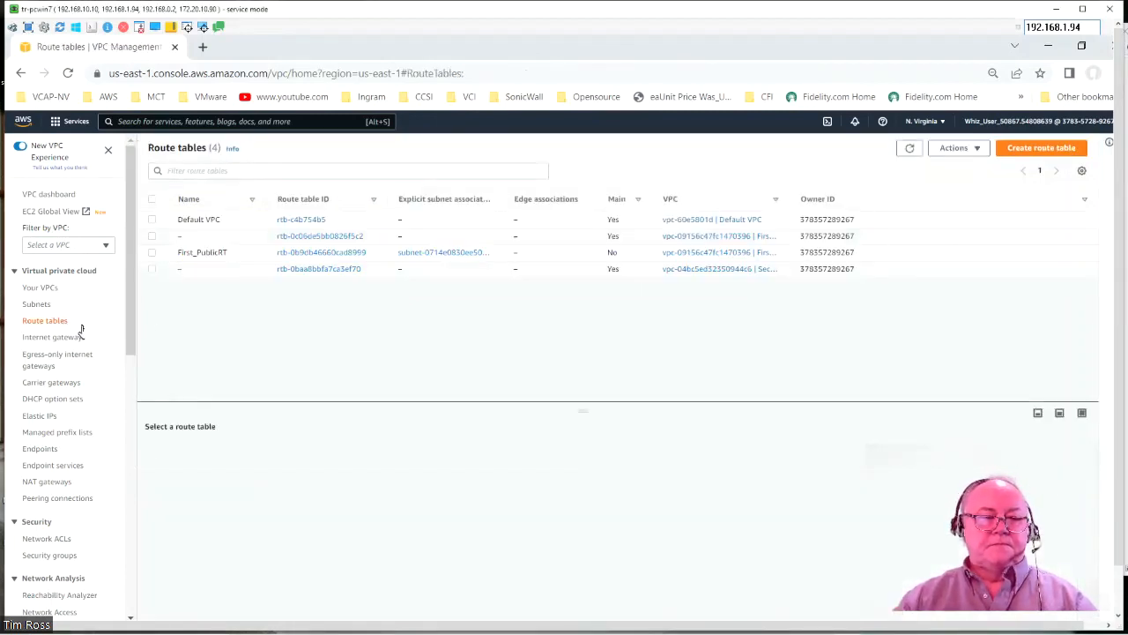
left_click(351, 255)
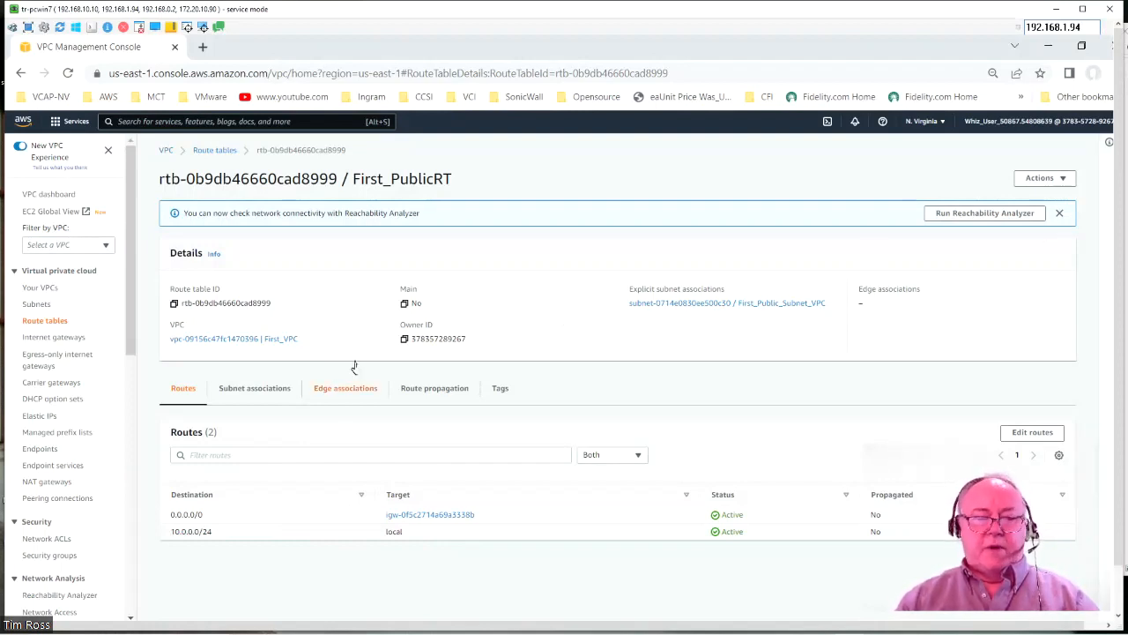
left_click(1040, 433)
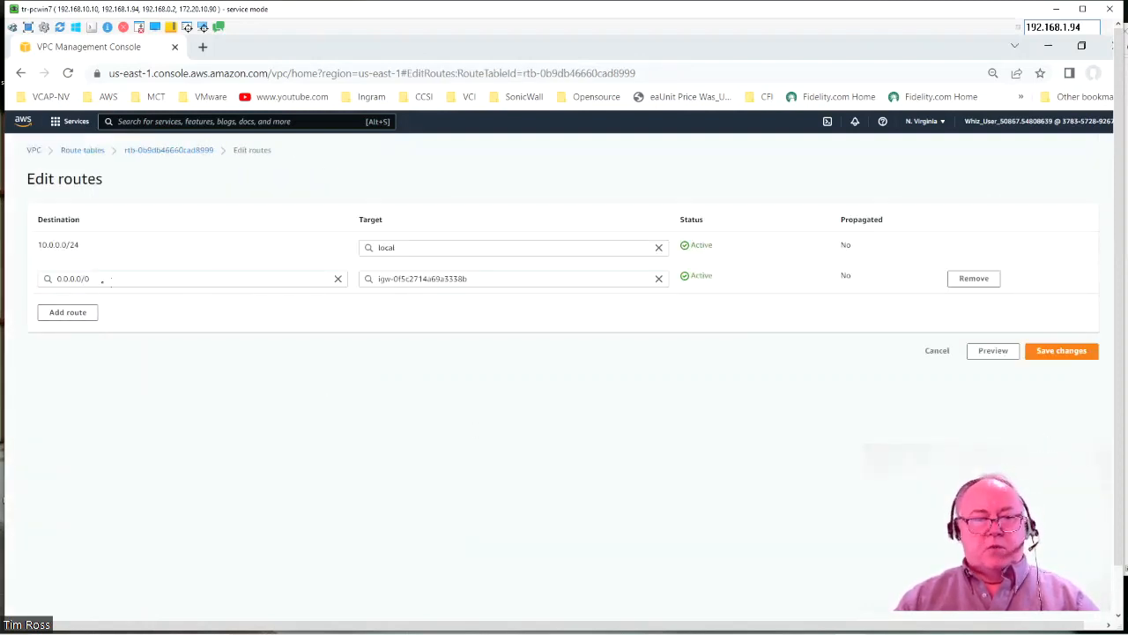
Add a route with destination 20.0.0.0/24 to First_PublicRT.
left_click(67, 314)
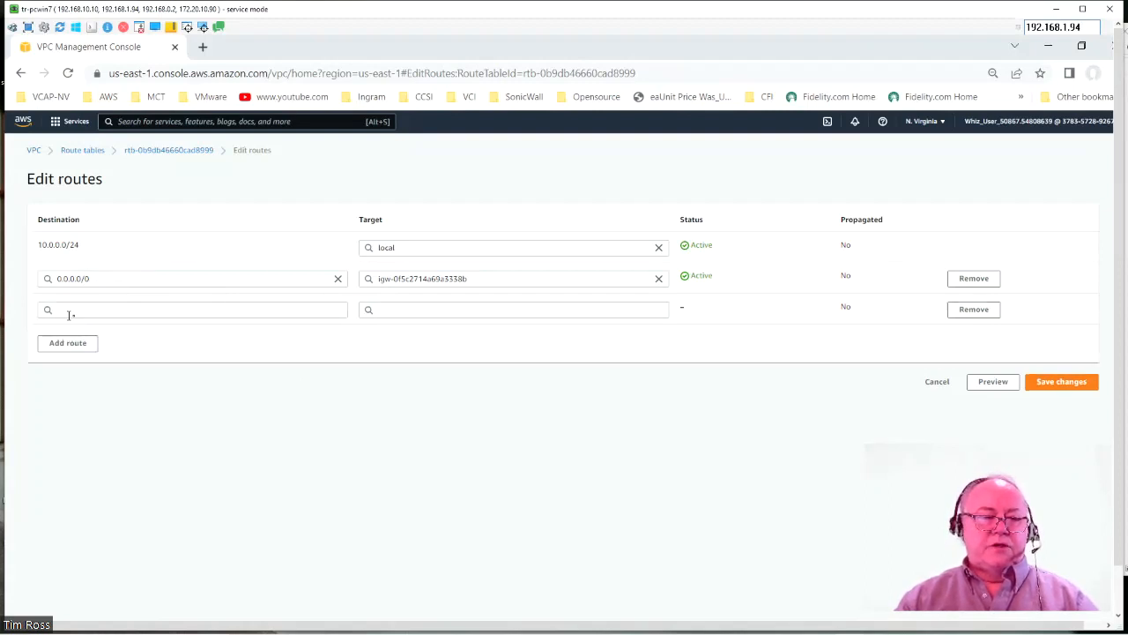
left_click(115, 309)
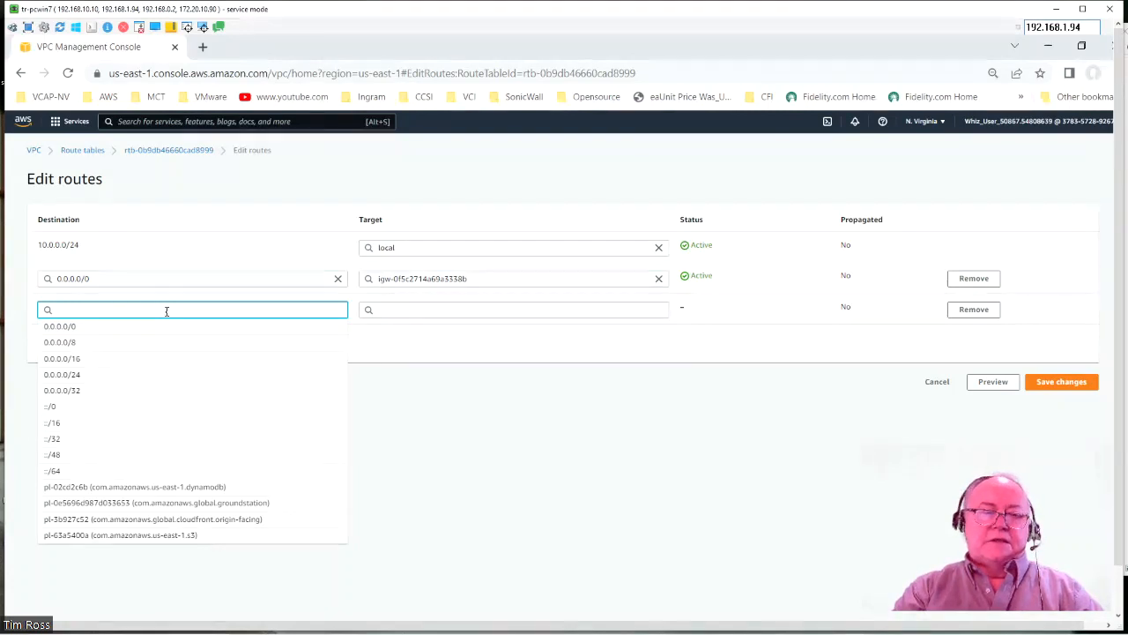
type("20.0.0")
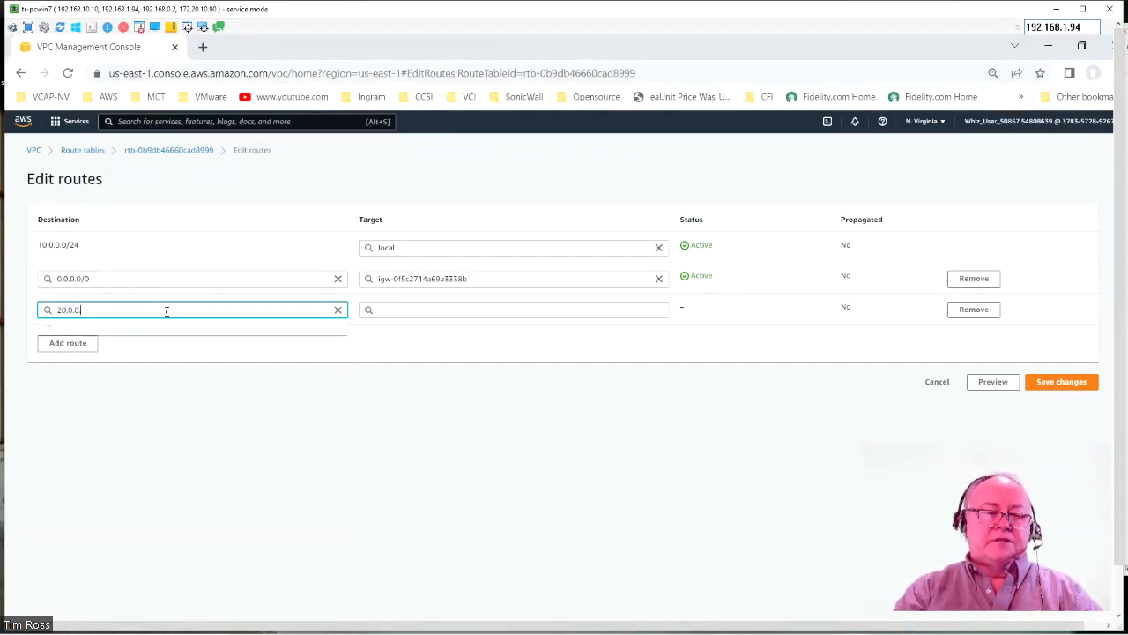
type(".0/24")
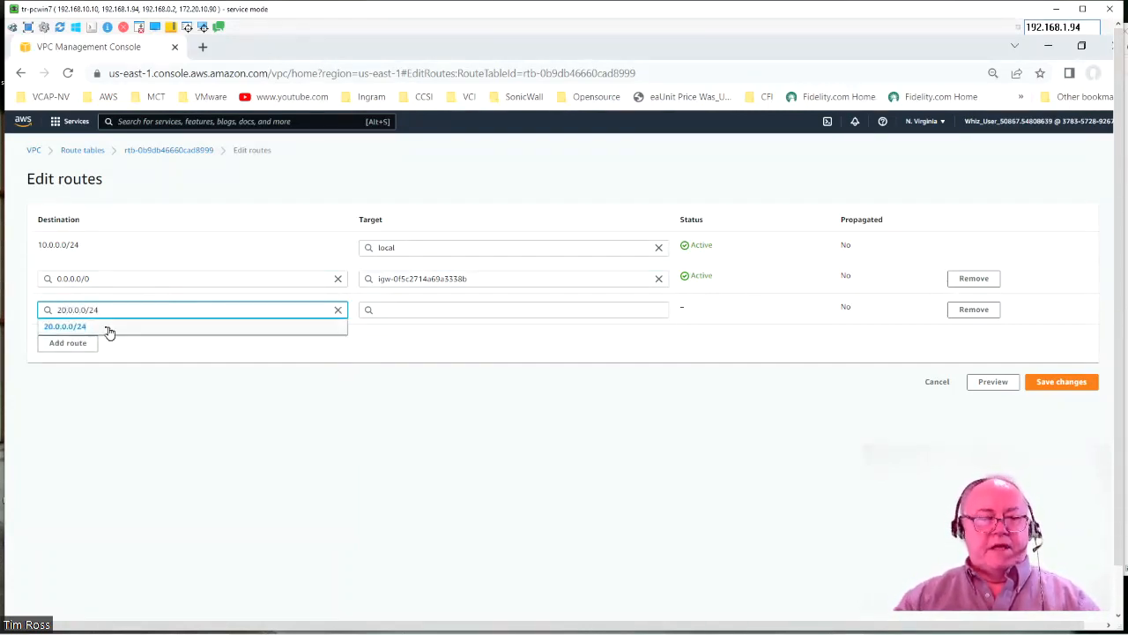
left_click(77, 331)
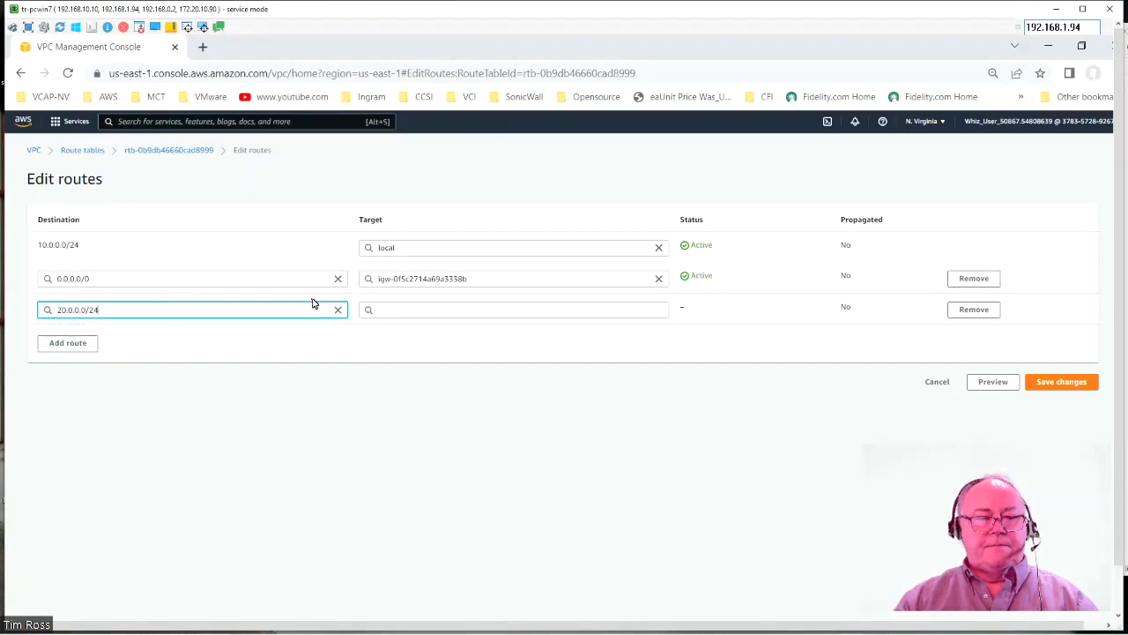
Set the 20.0.0.0/24 route's target to the transit gateway tgw-000124367eacdde43 and save the route changes.
left_click(418, 311)
type("tran")
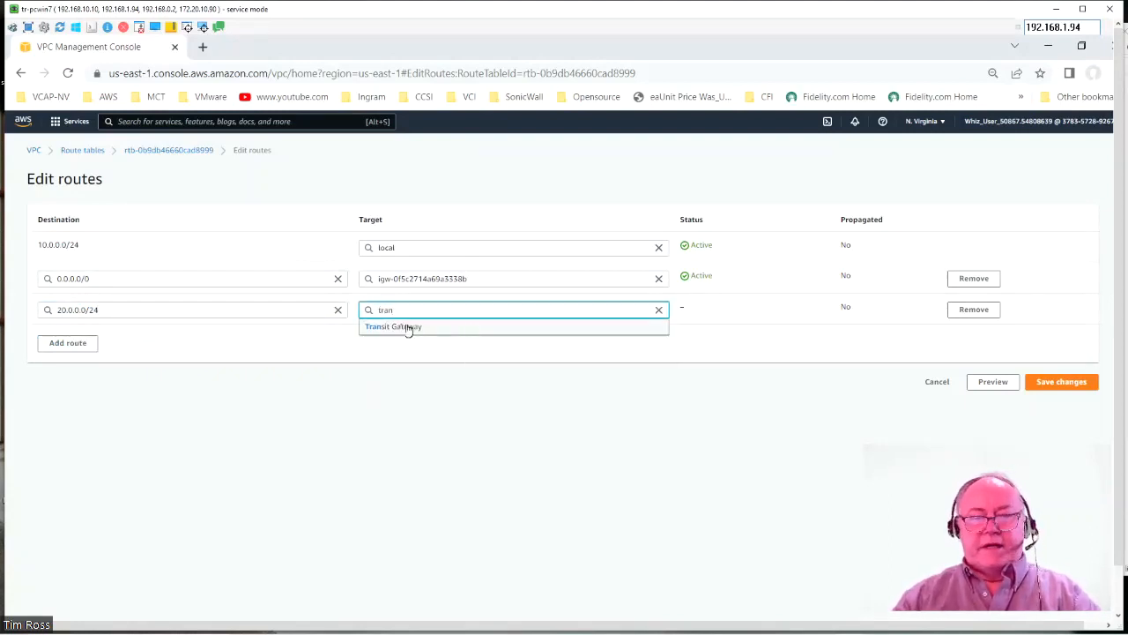
left_click(382, 334)
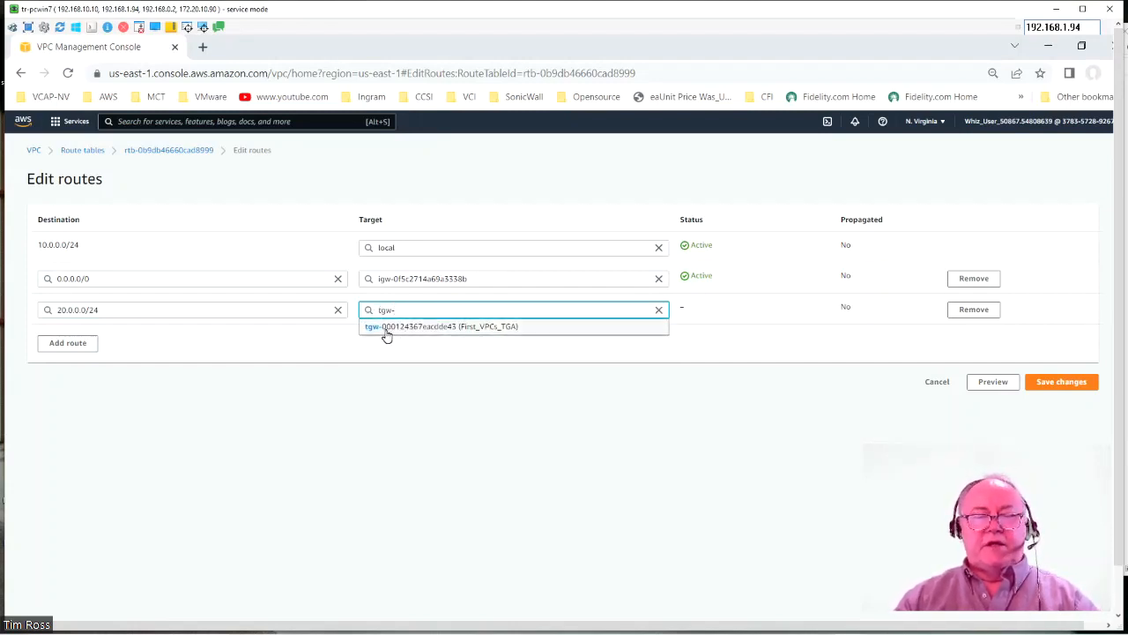
left_click(371, 328)
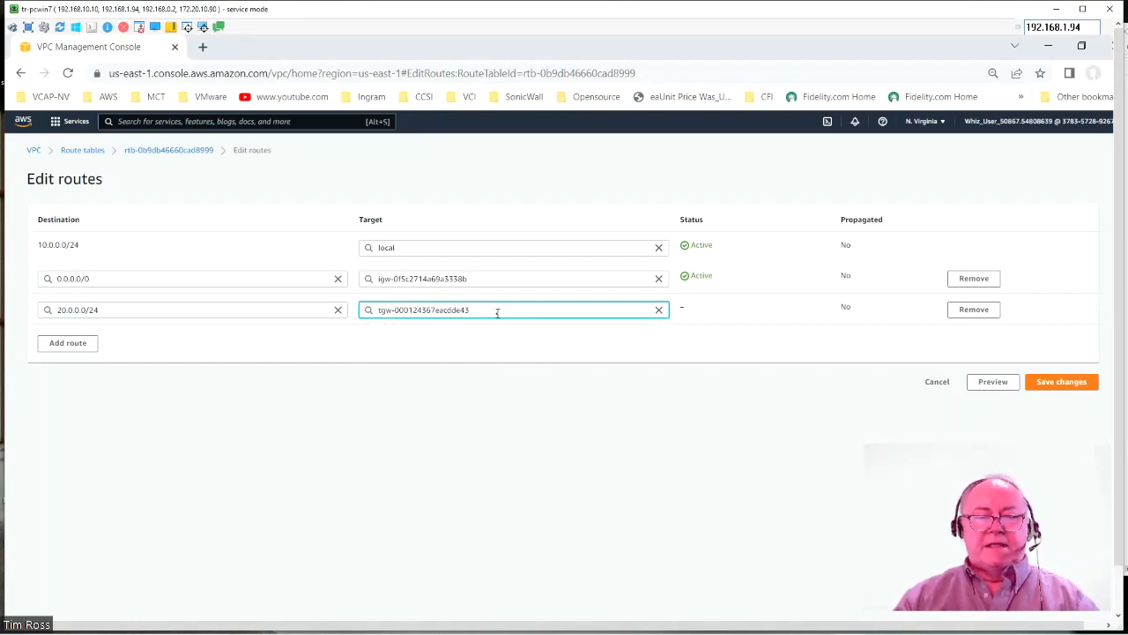
left_click(1067, 384)
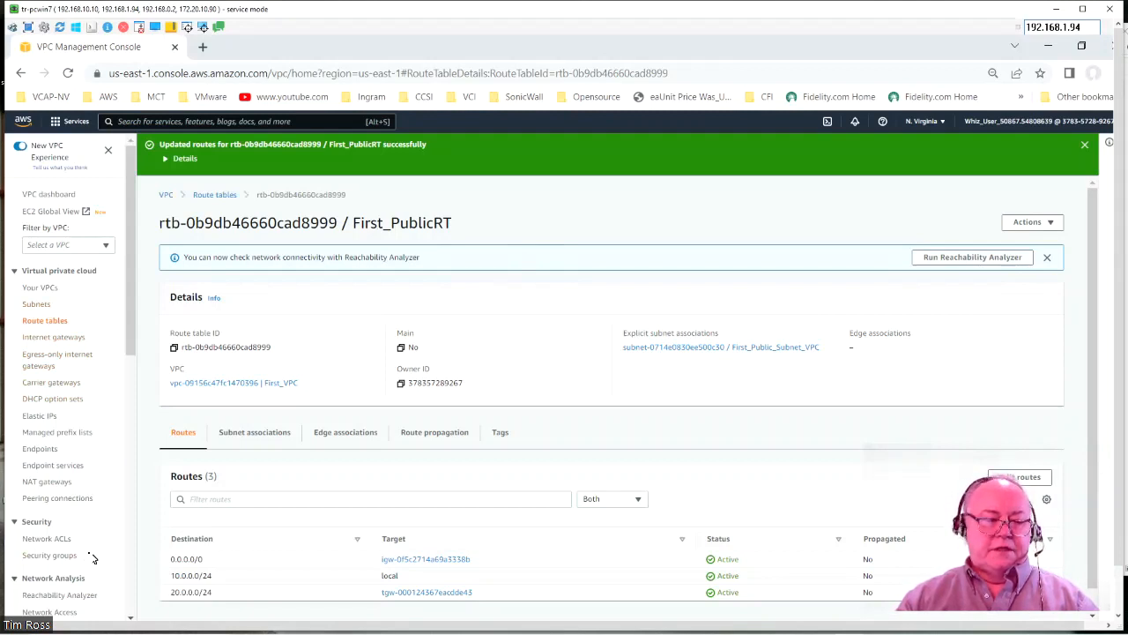
Add an inbound rule of type All traffic to the First_Public_EC2_SG security group.
left_click(56, 561)
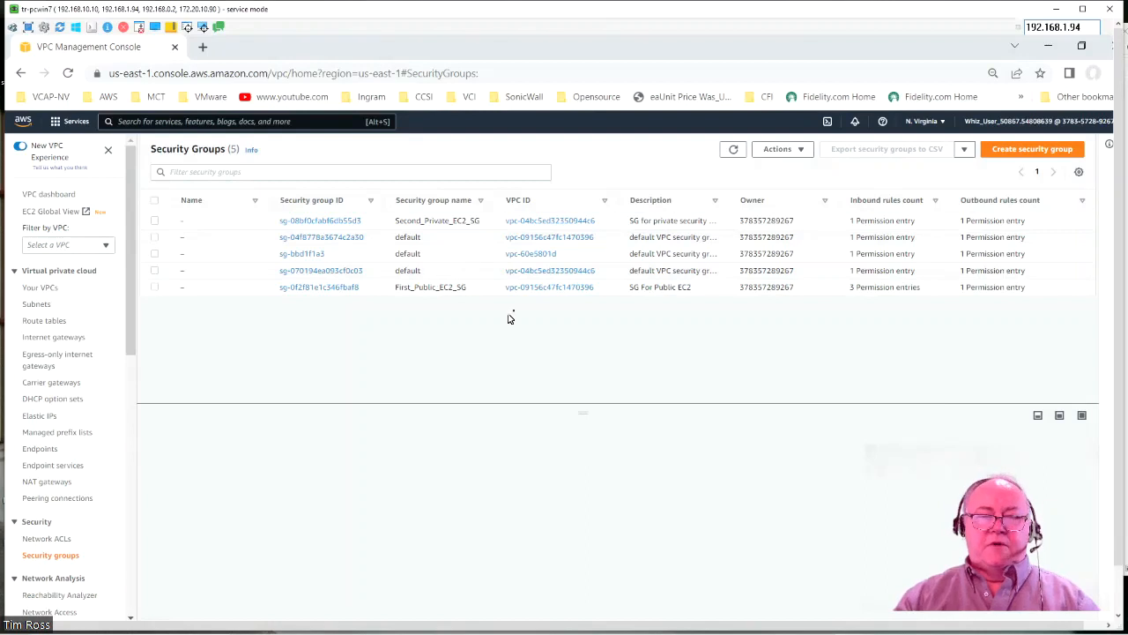
left_click(345, 291)
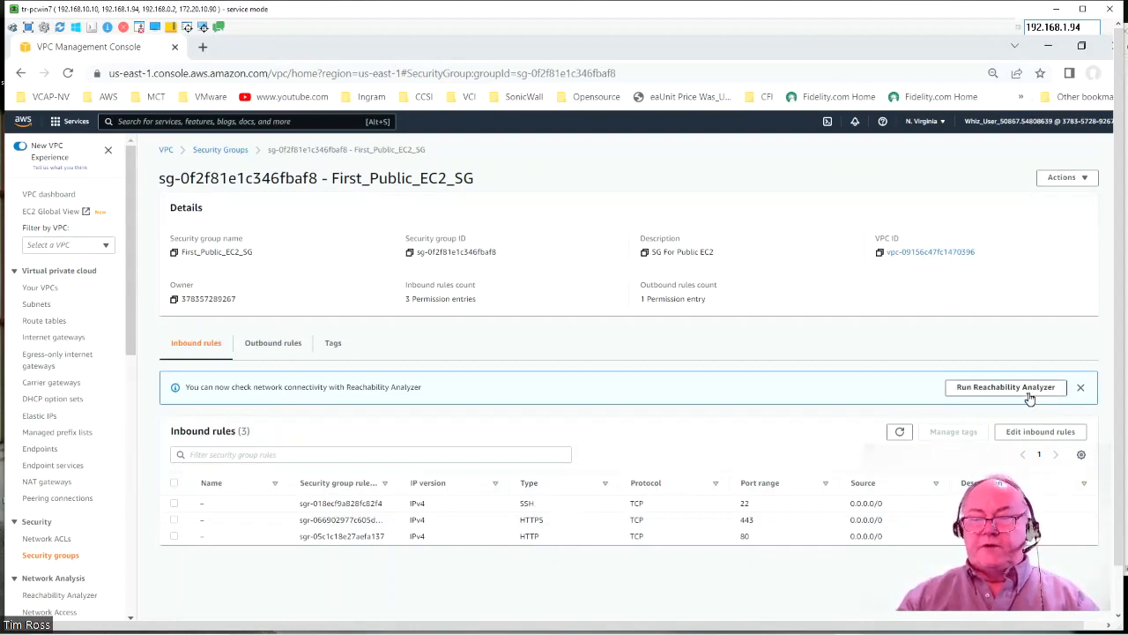
left_click(1058, 433)
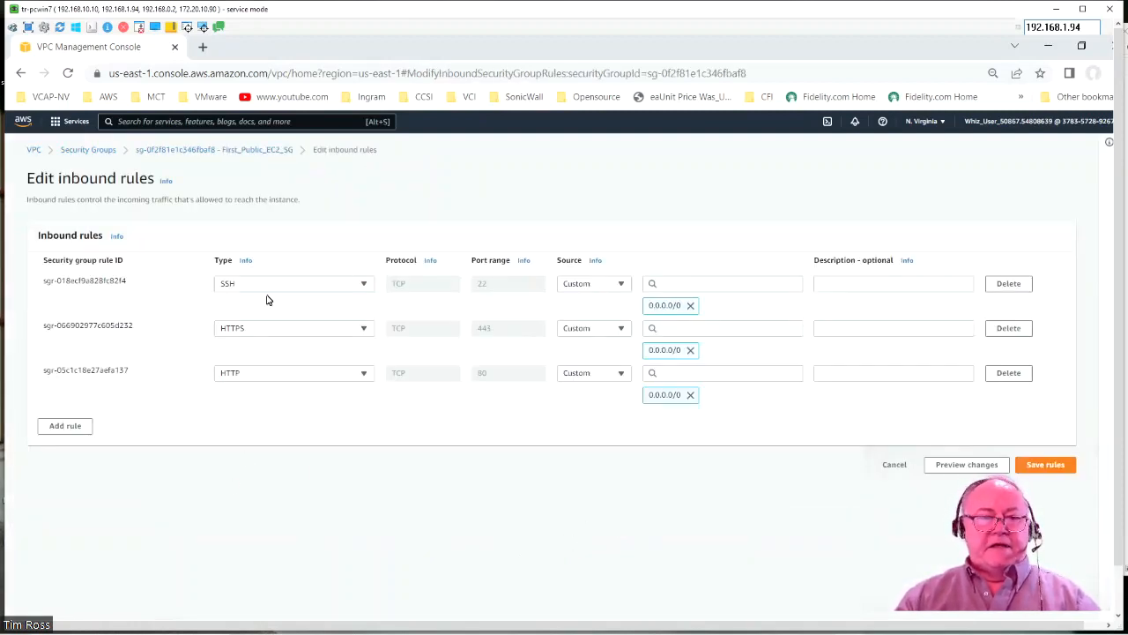
left_click(53, 430)
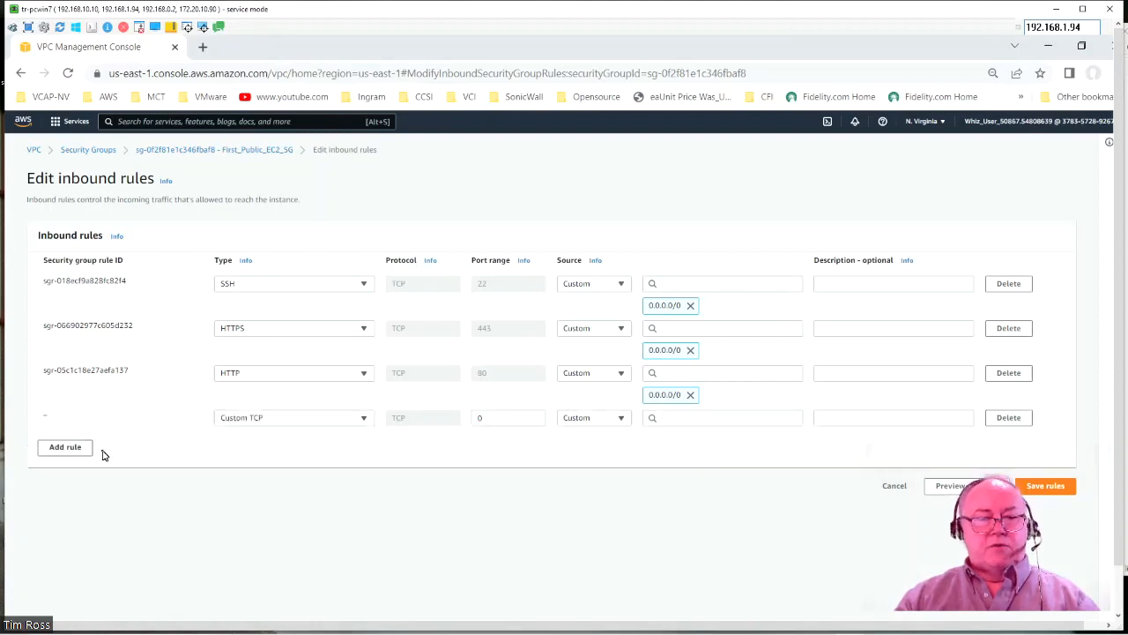
left_click(364, 419)
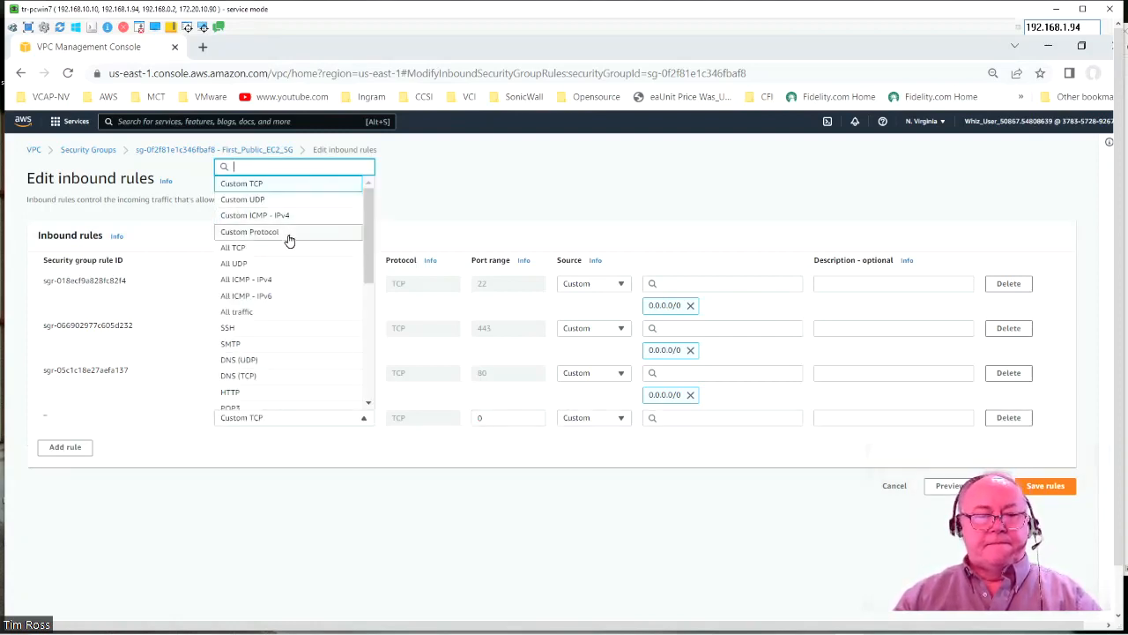
left_click(270, 314)
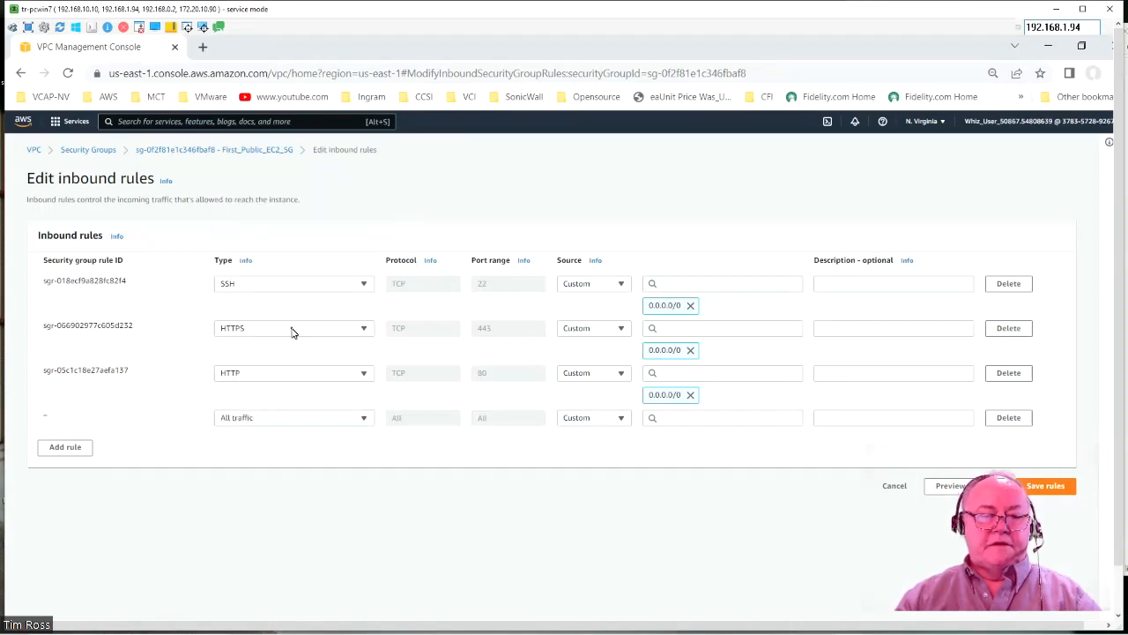
Set the All traffic rule's source to 20.0.0.0/24 and save the inbound rules.
left_click(675, 418)
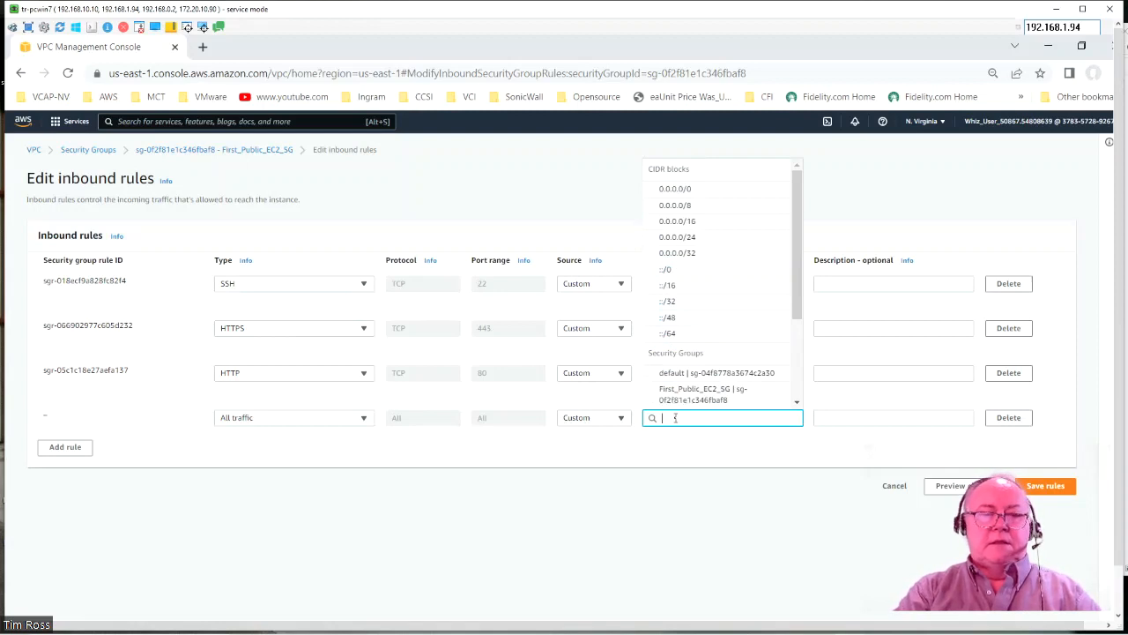
type("20.0")
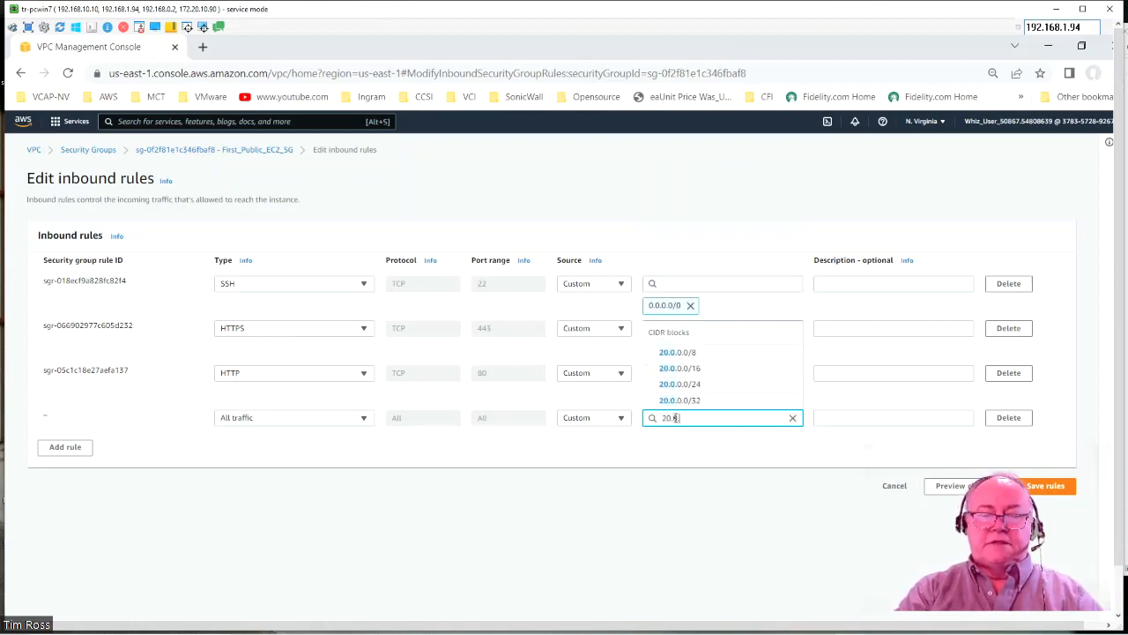
type(".0.0/24")
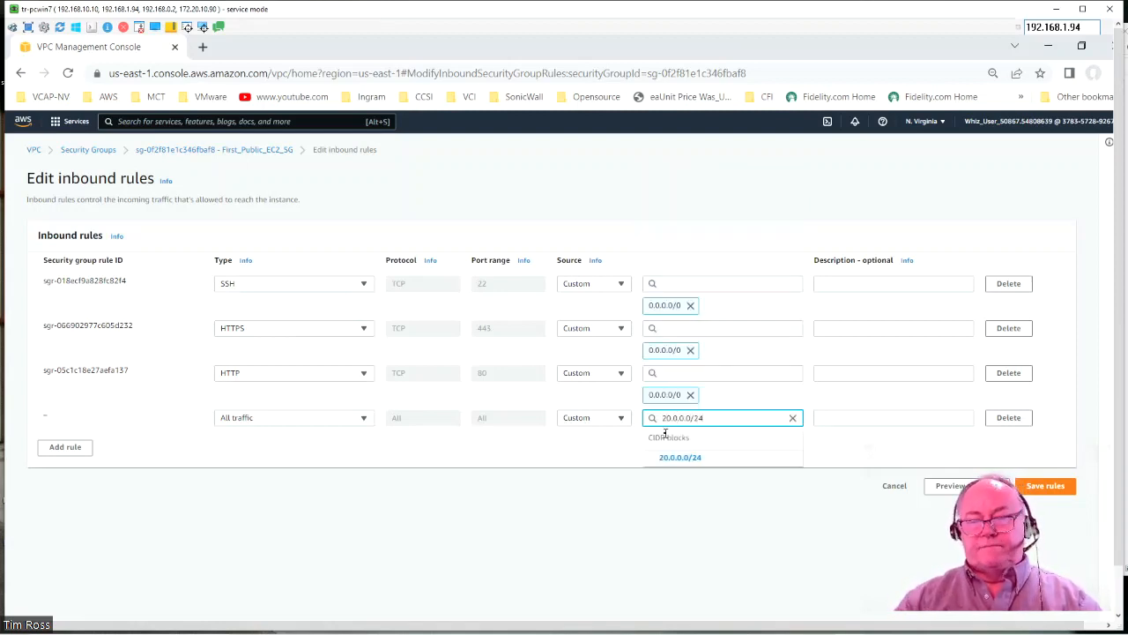
left_click(692, 460)
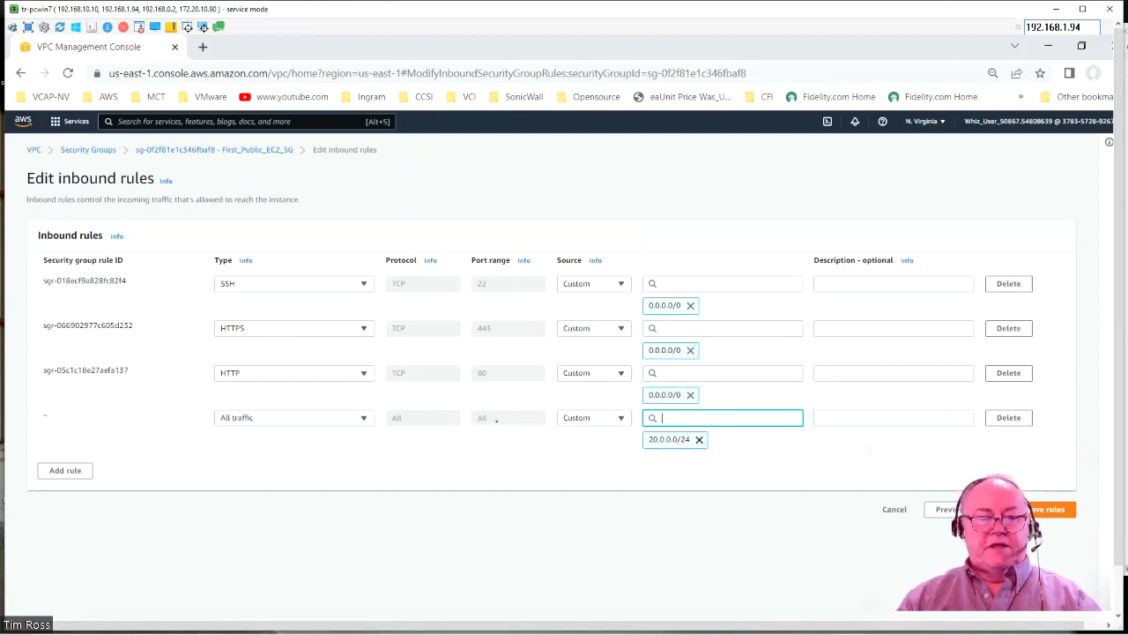
left_click(1055, 511)
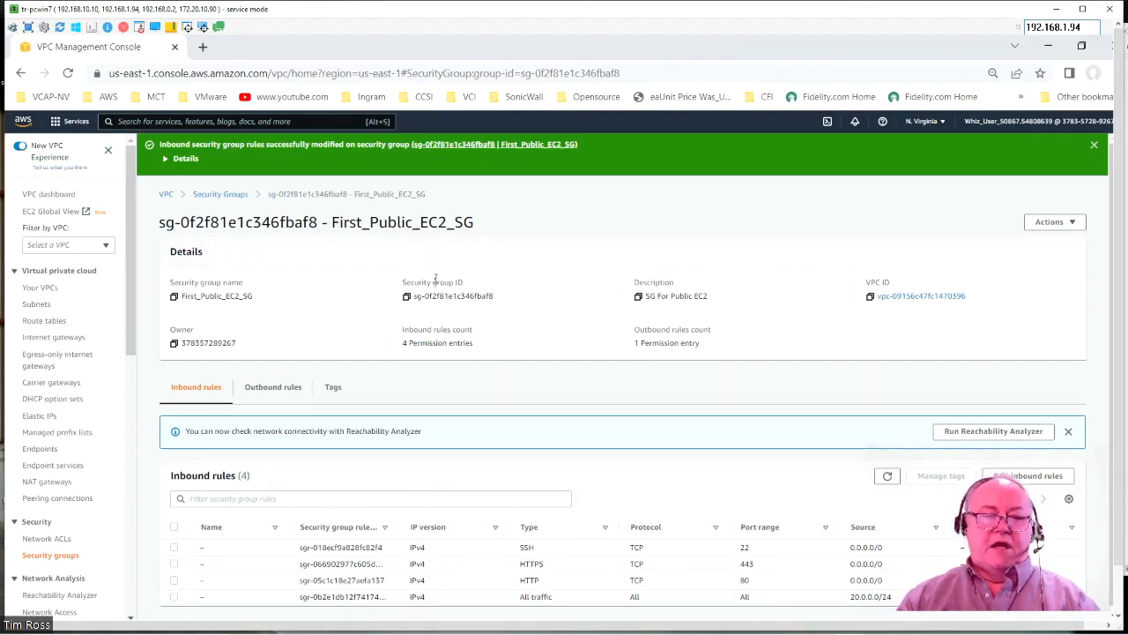
Filter the route tables by VPC vpc-04bc5ed32350944c6 and open the matching route table's details.
left_click(44, 320)
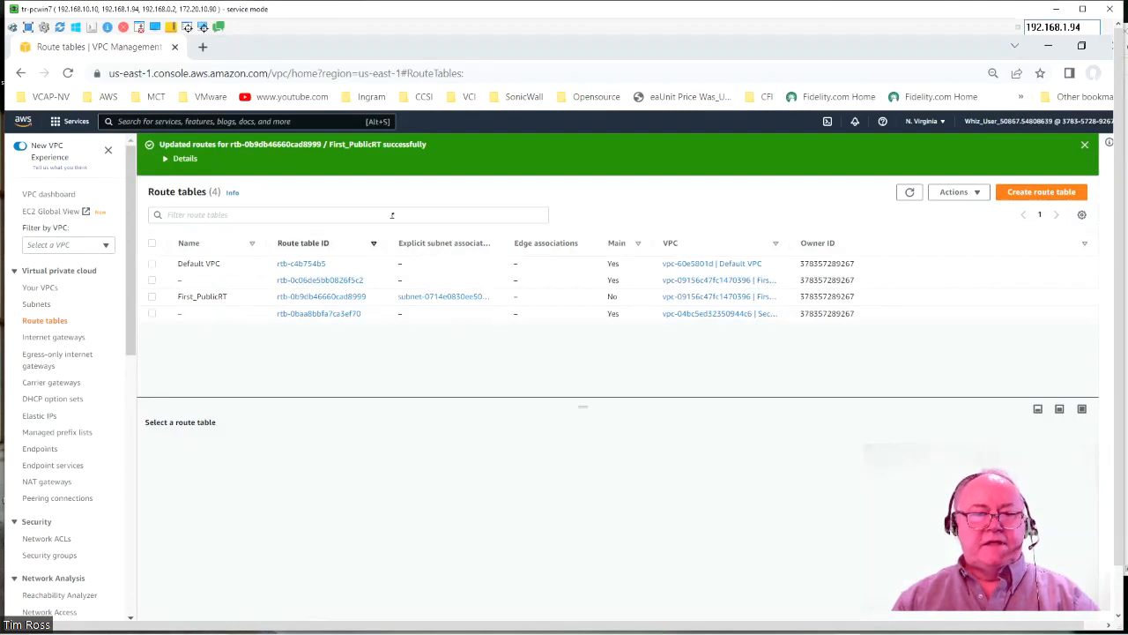
left_click(215, 212)
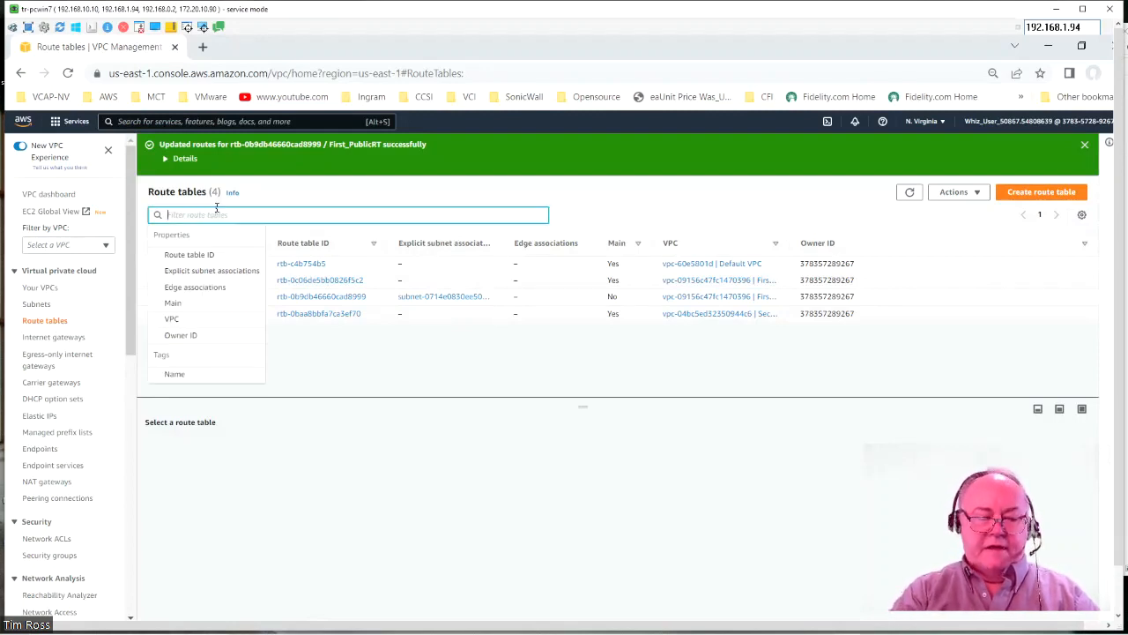
type("vpc")
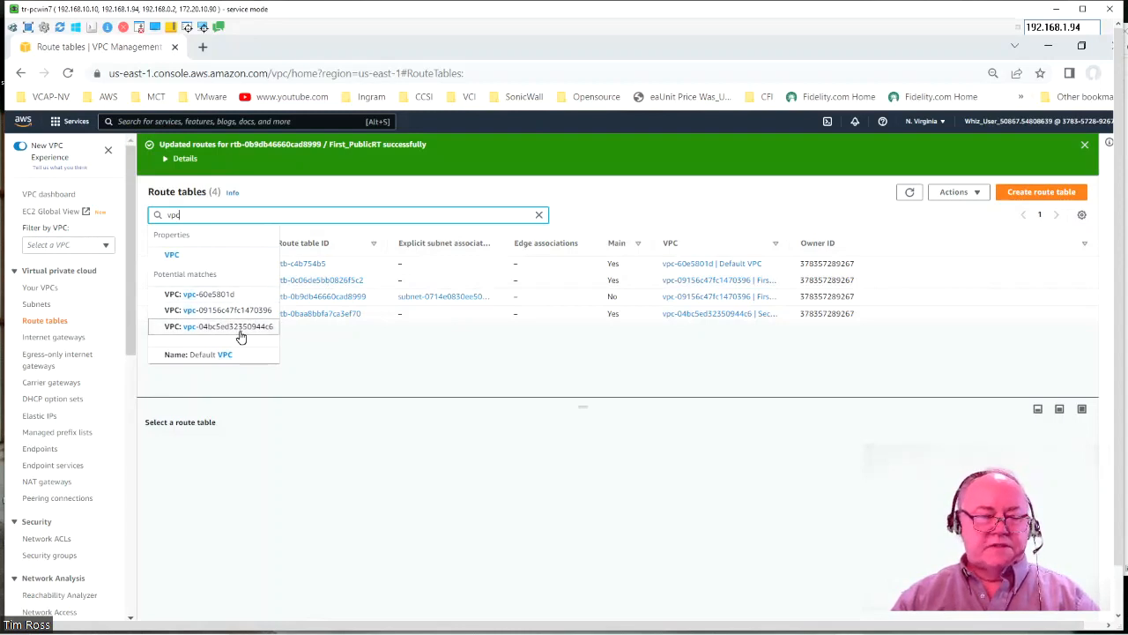
left_click(239, 331)
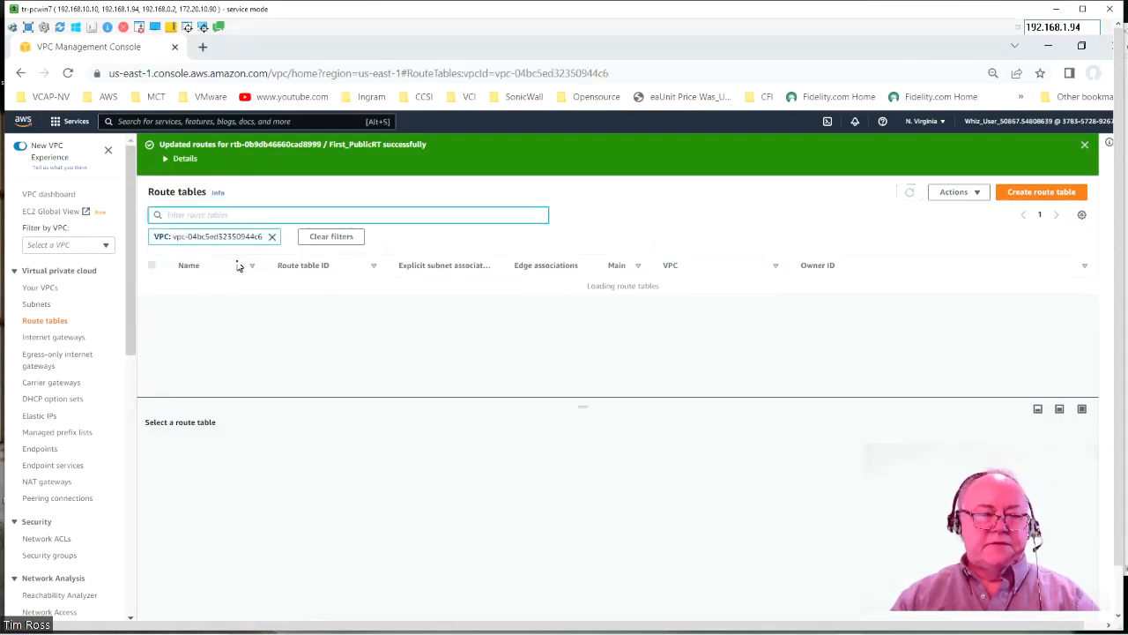
left_click(335, 289)
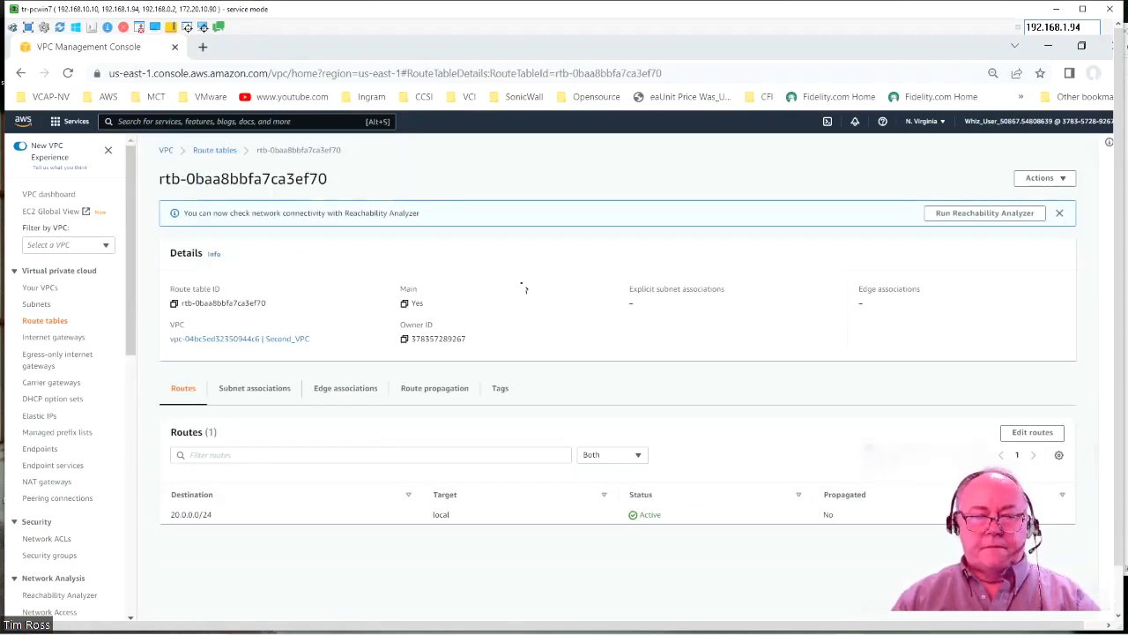
Return to the filtered route table list and name Second_VPC's route table Second_VPC-RT.
left_click(21, 73)
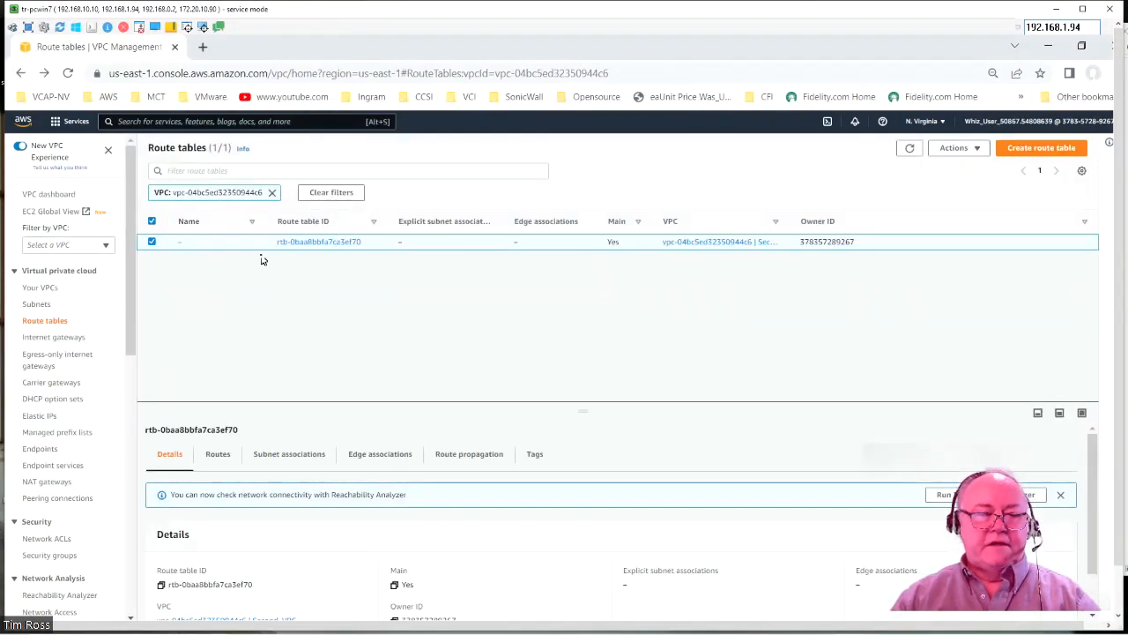
left_click(187, 244)
type("Se")
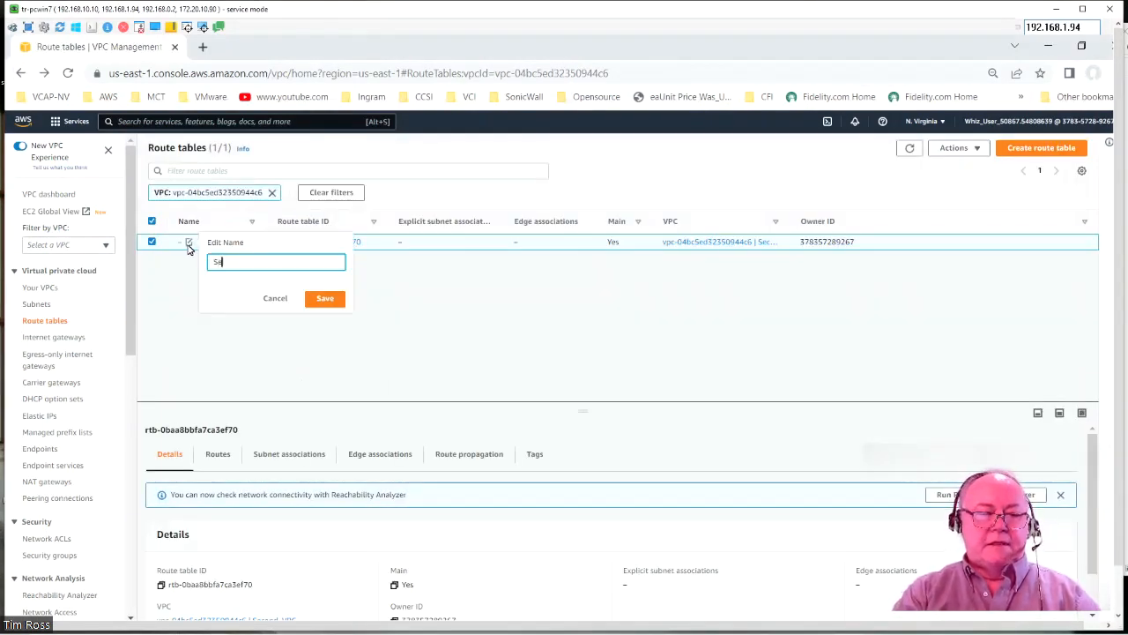
type("cond_VPC-RT")
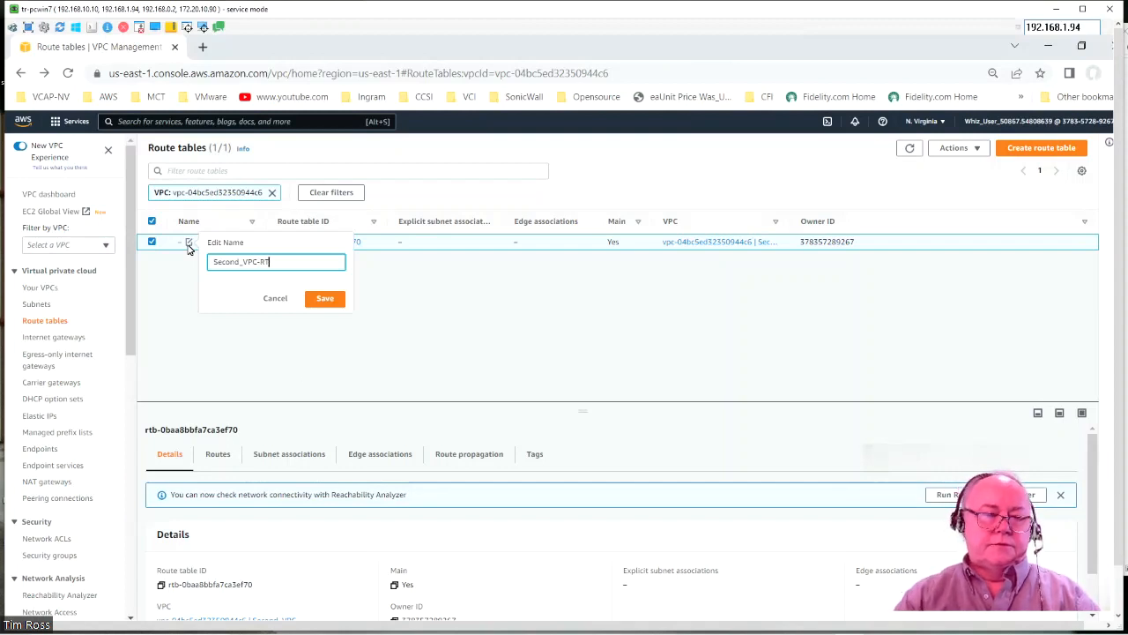
left_click(328, 300)
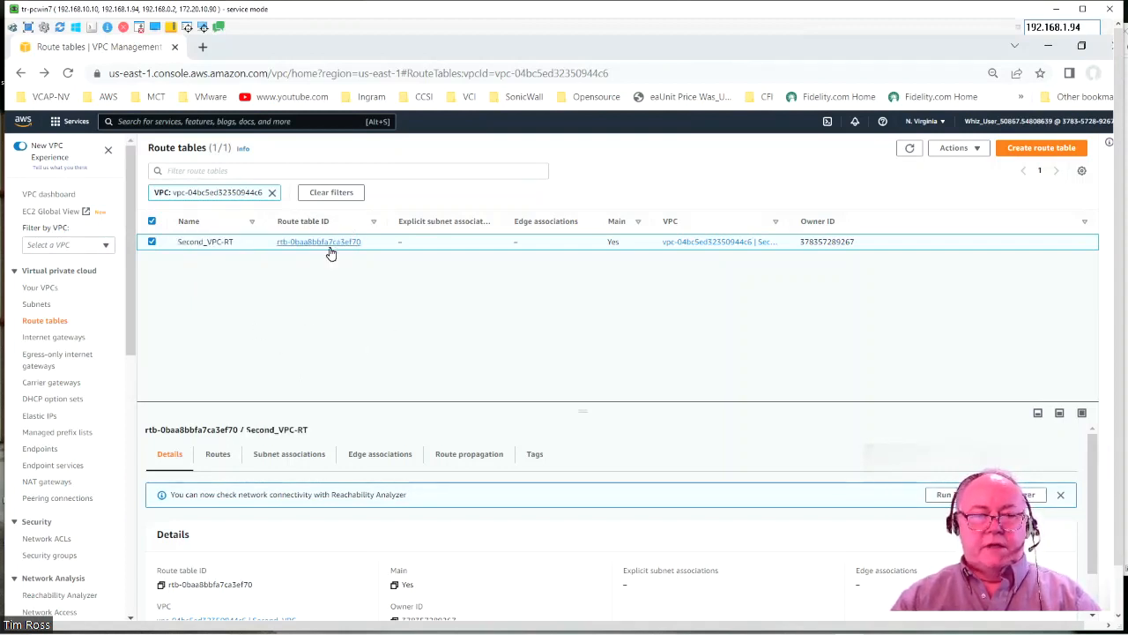
Open Second_VPC-RT for route editing and add a route with destination 10.0.0.0/24.
left_click(333, 243)
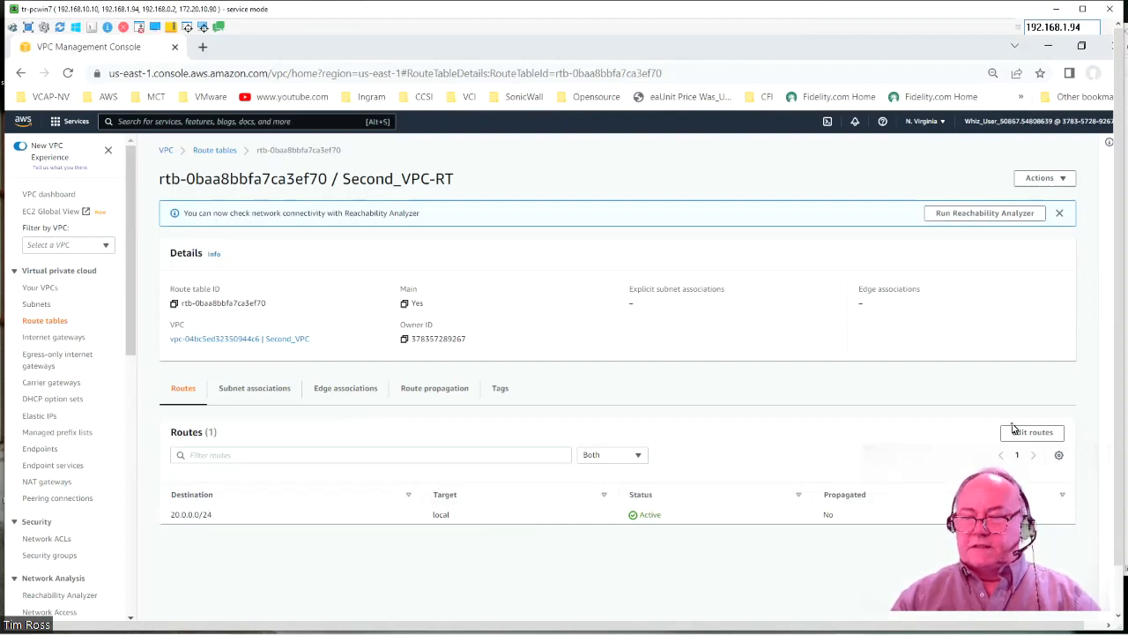
left_click(1040, 432)
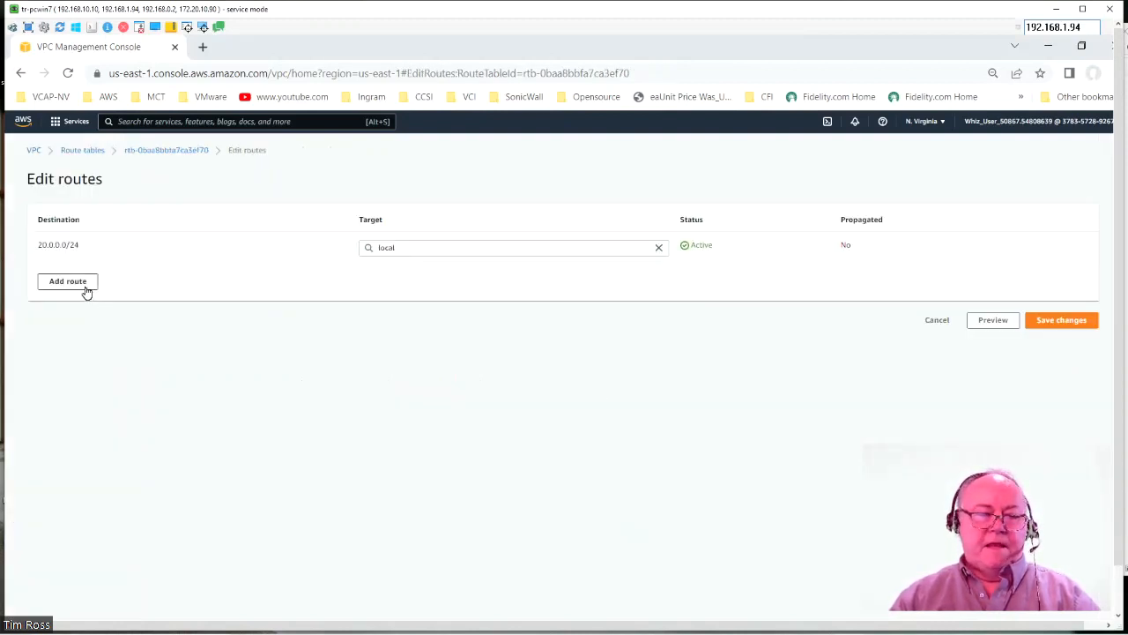
left_click(86, 289)
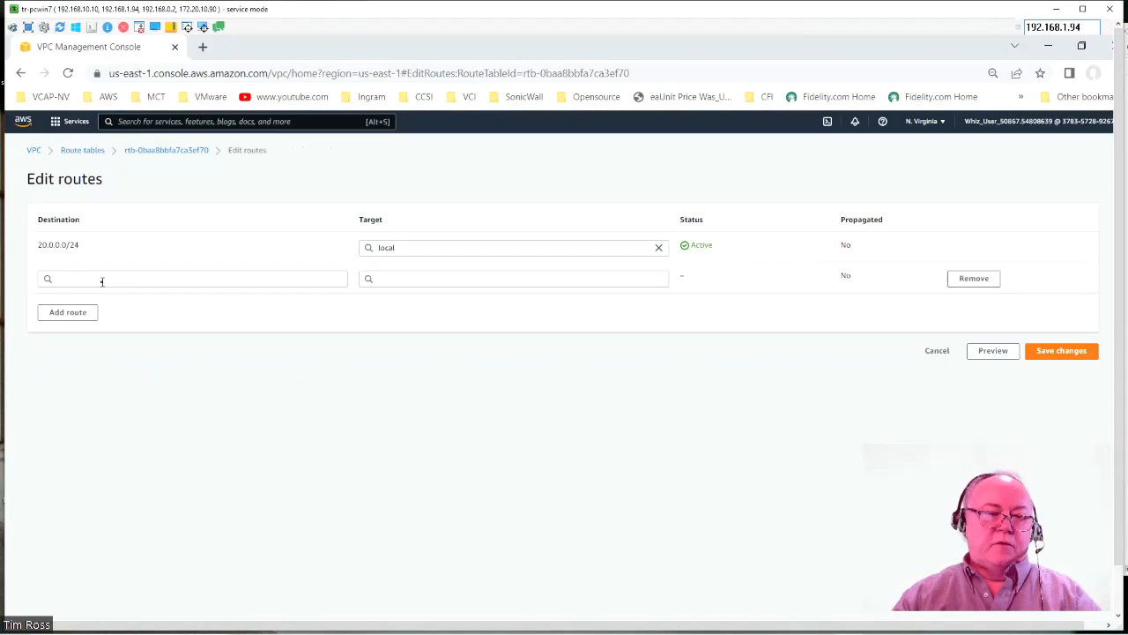
left_click(103, 279)
type("10")
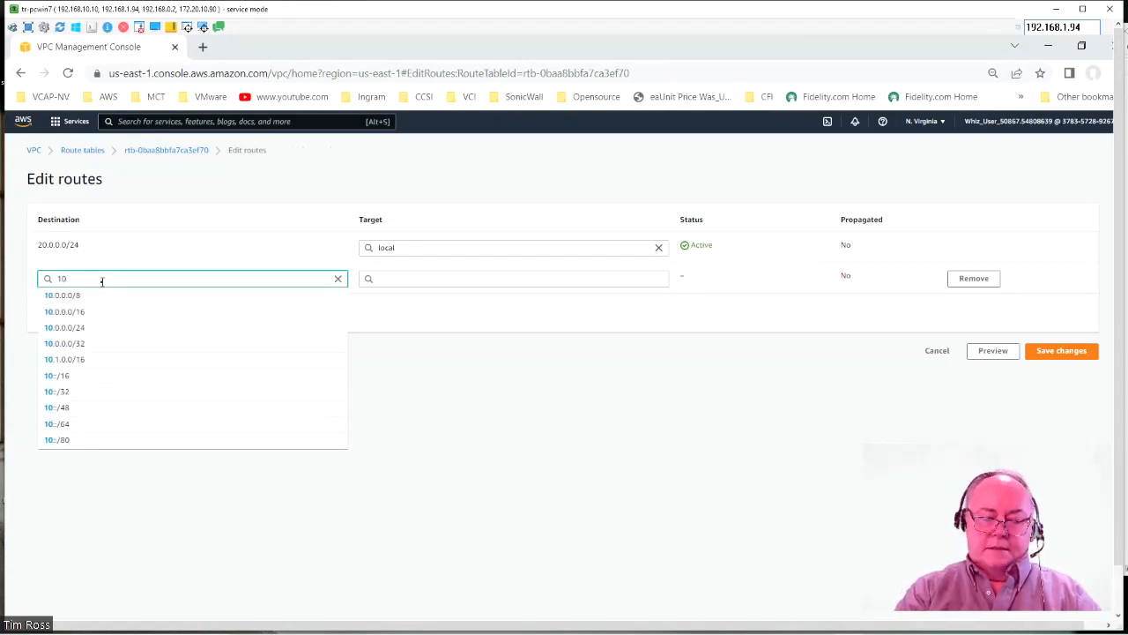
type(".0.0.0")
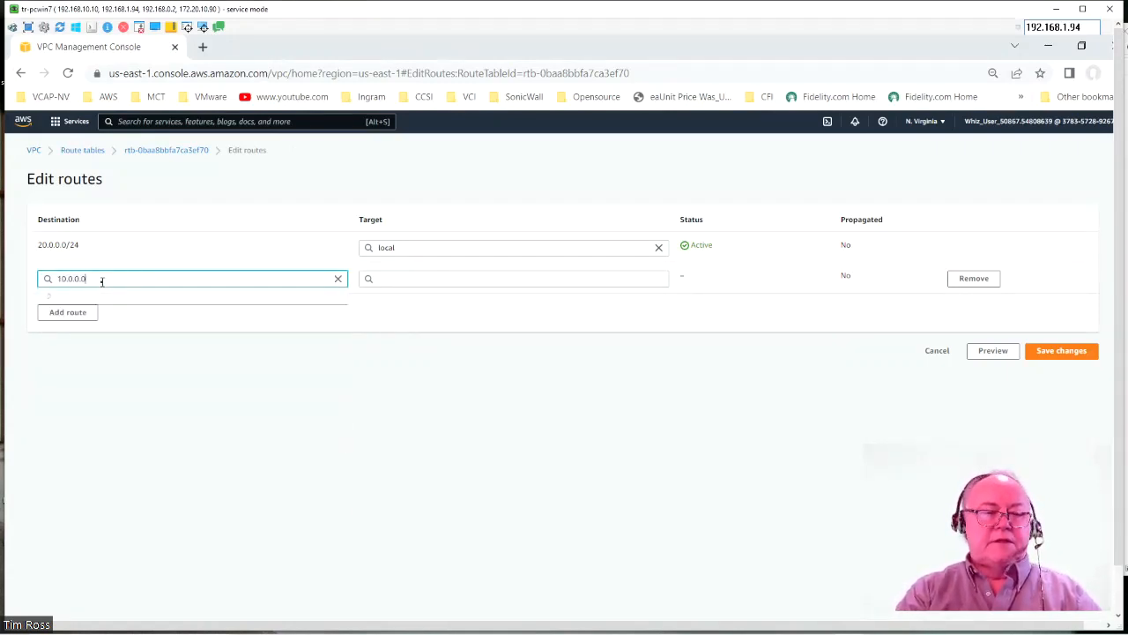
type("/24")
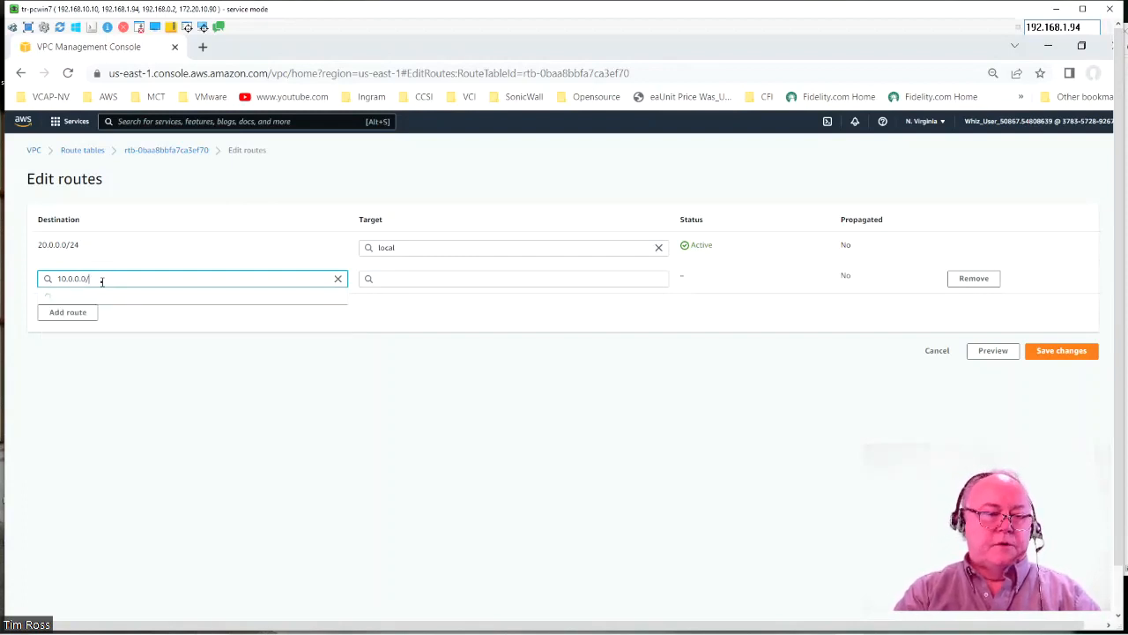
Set the 10.0.0.0/24 route's target to the transit gateway tgw-000124367eacdde43 and save the route changes.
left_click(430, 279)
type("tran")
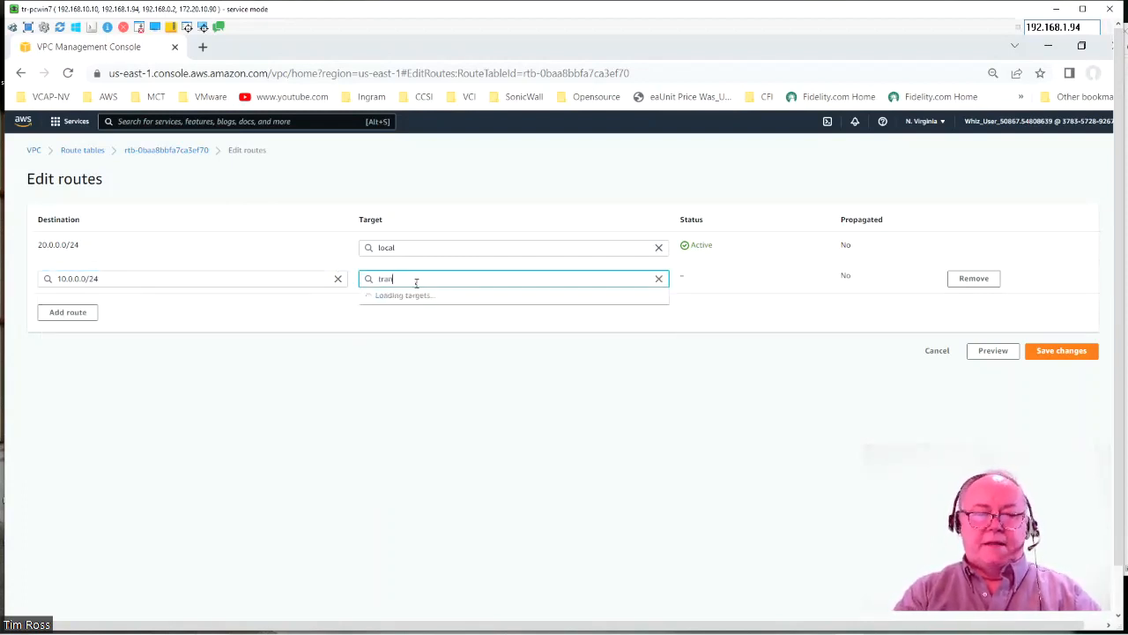
type("si")
left_click(388, 296)
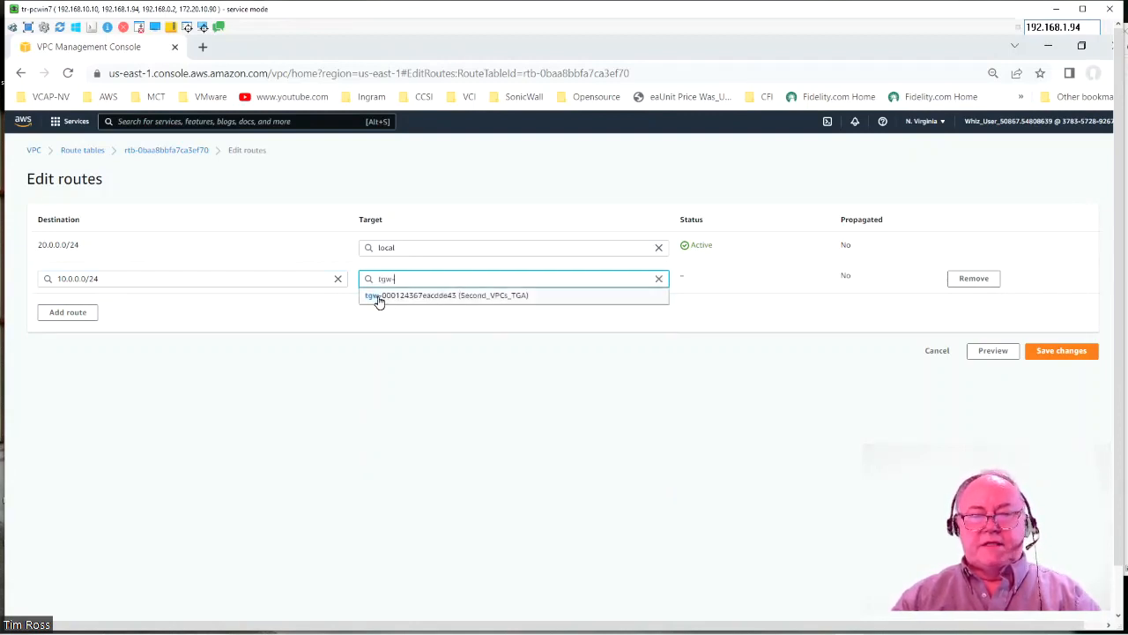
left_click(373, 296)
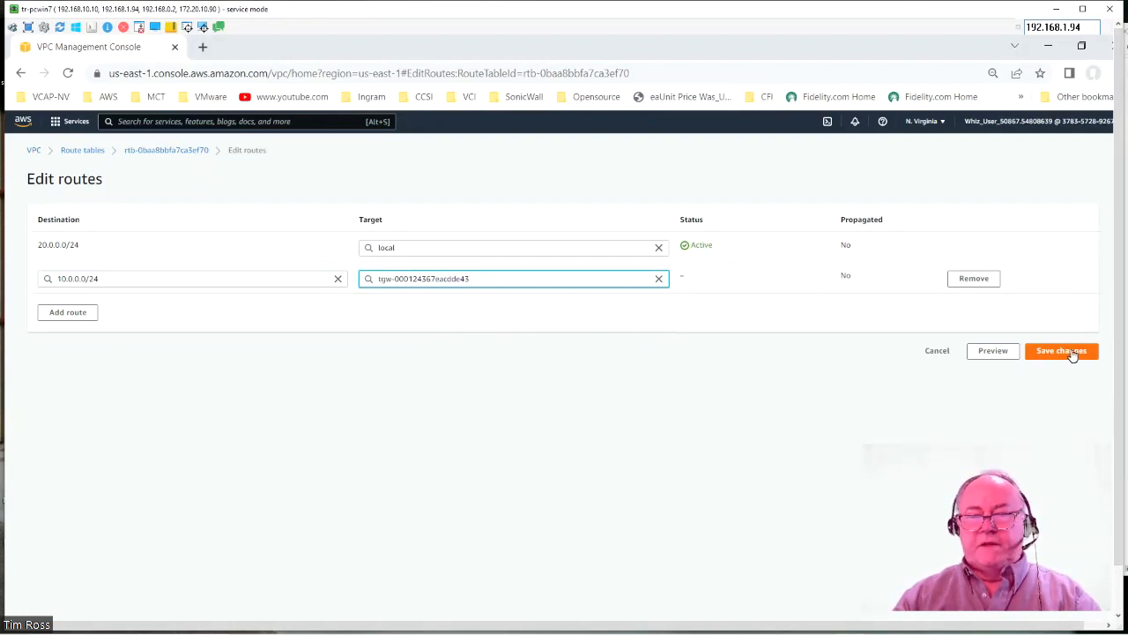
left_click(1070, 354)
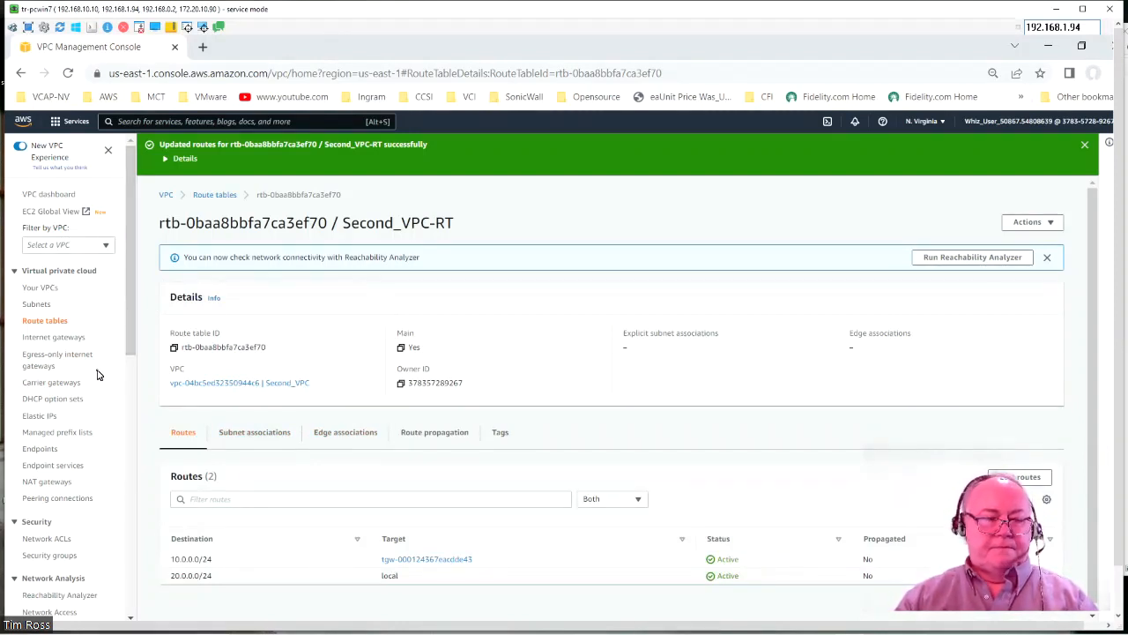
Open the Second_Private_EC2_SG security group and start editing its inbound rules.
left_click(71, 555)
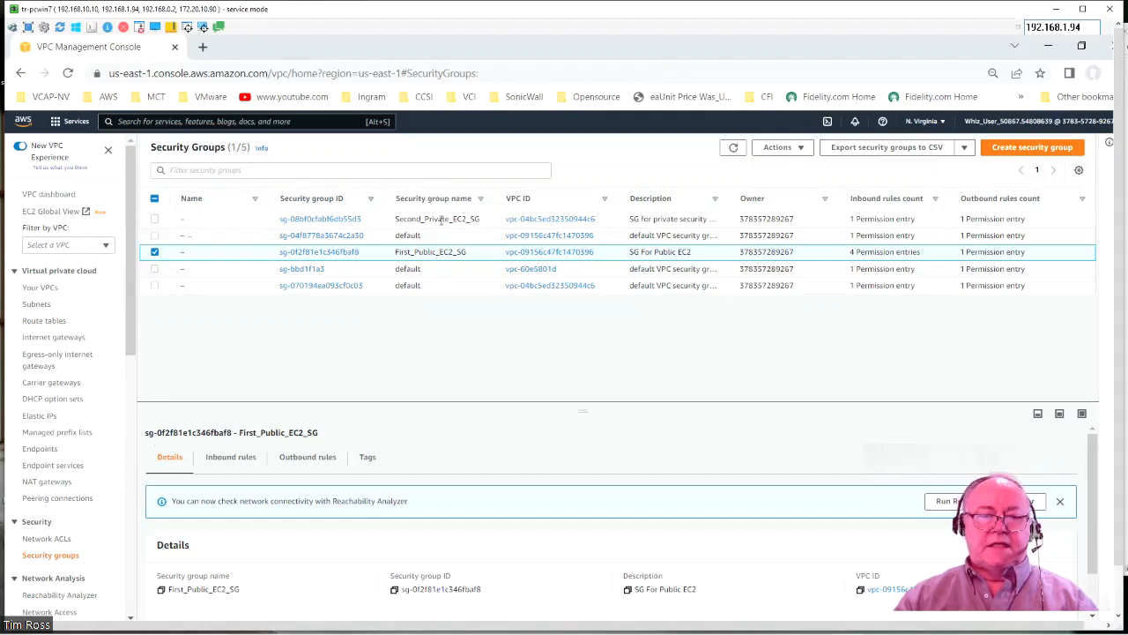
left_click(326, 220)
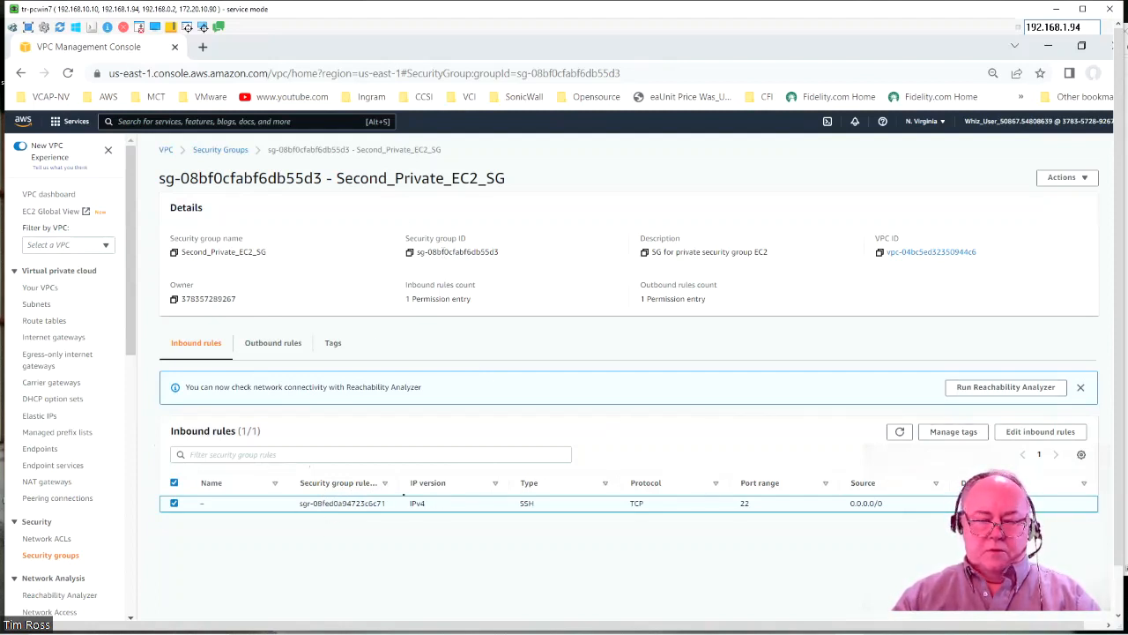
left_click(1042, 432)
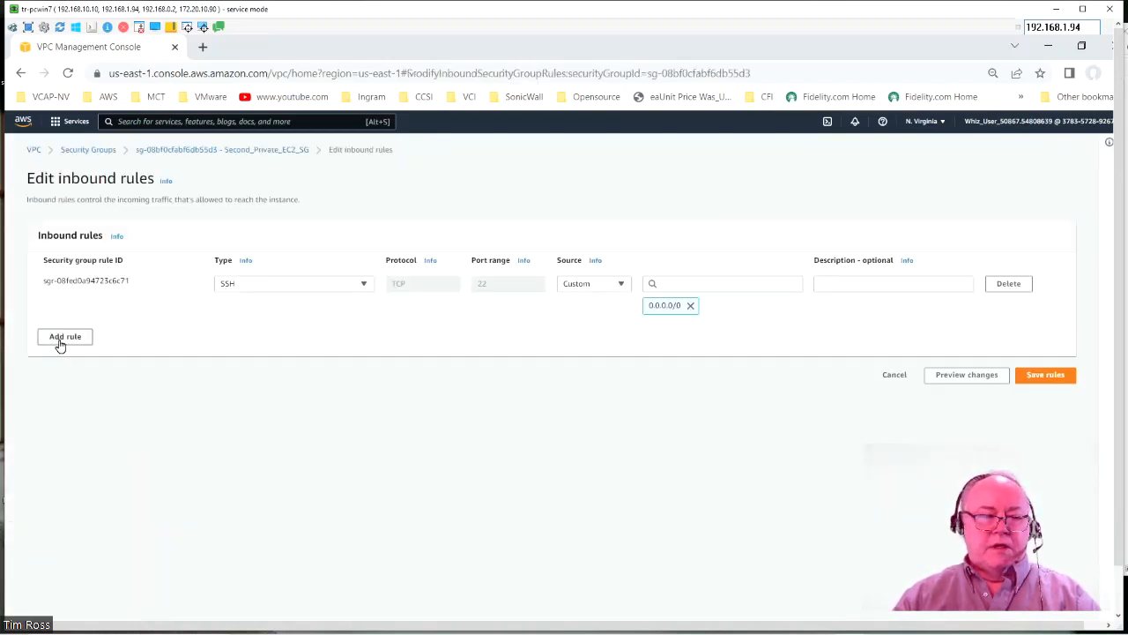
Add an inbound rule allowing All traffic from source 10.0.0.0/24 to Second_Private_EC2_SG and save the rules.
left_click(60, 339)
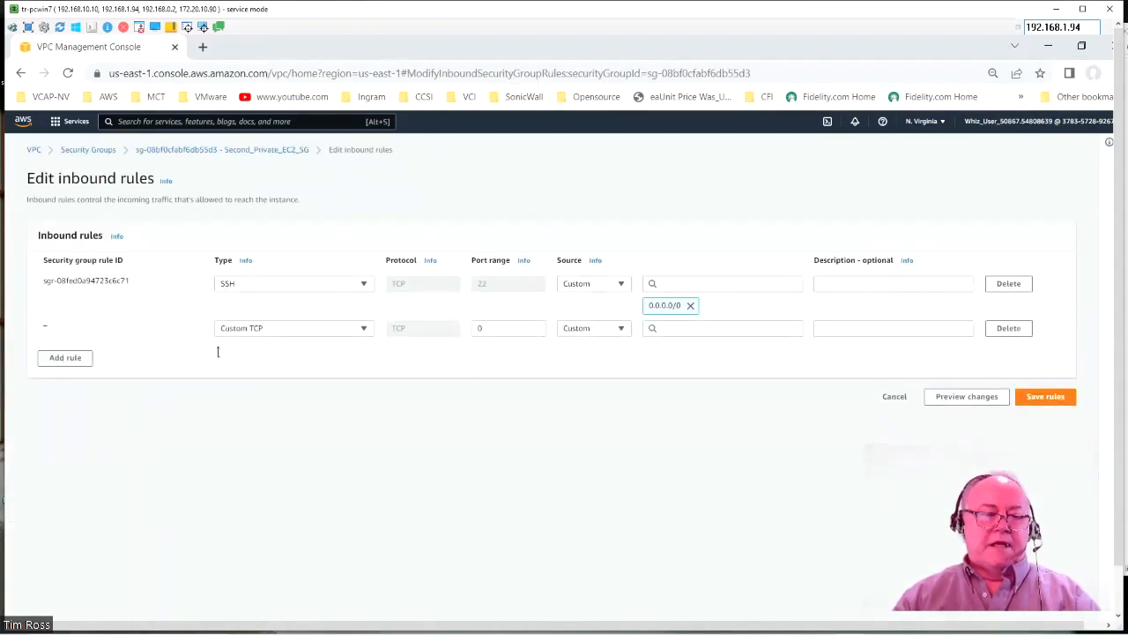
left_click(364, 329)
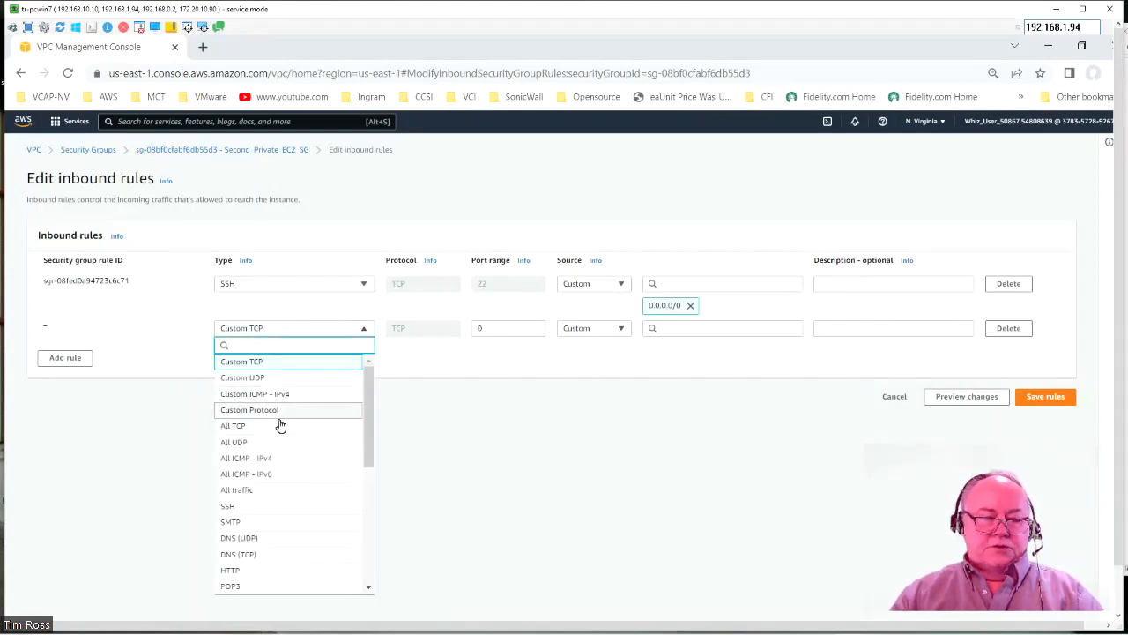
left_click(258, 490)
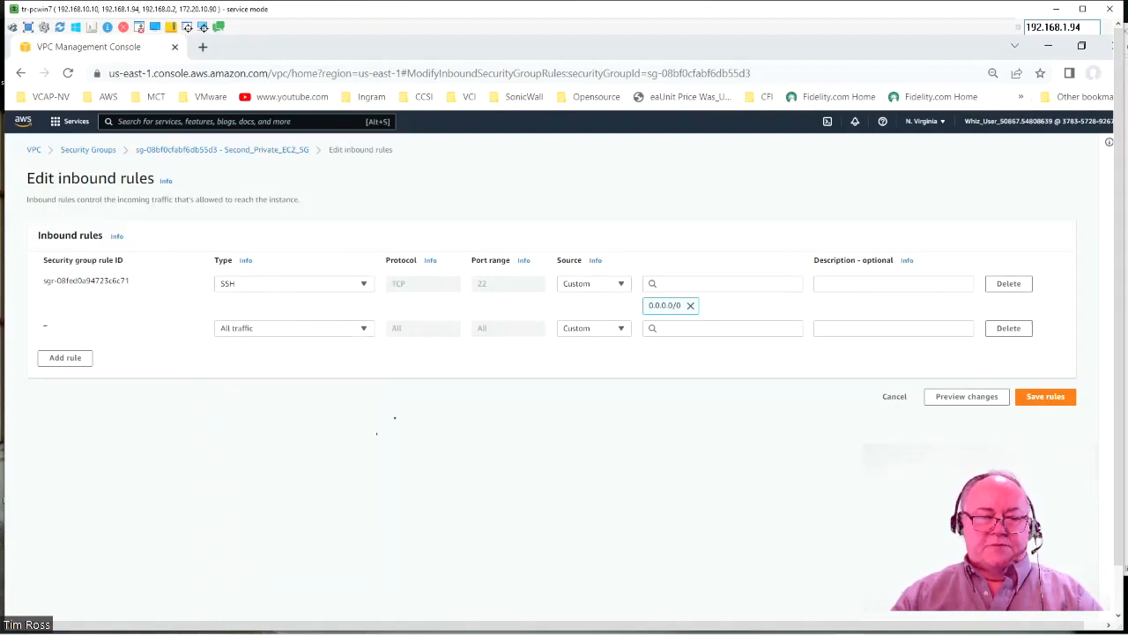
left_click(697, 328)
type("10.0")
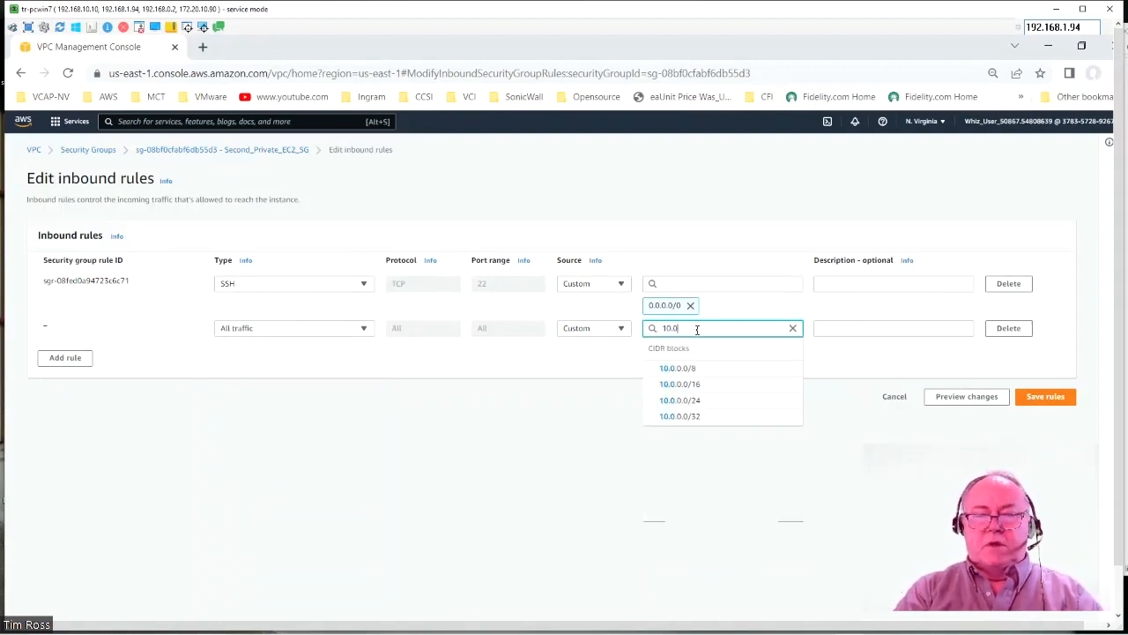
type(".0.0/24")
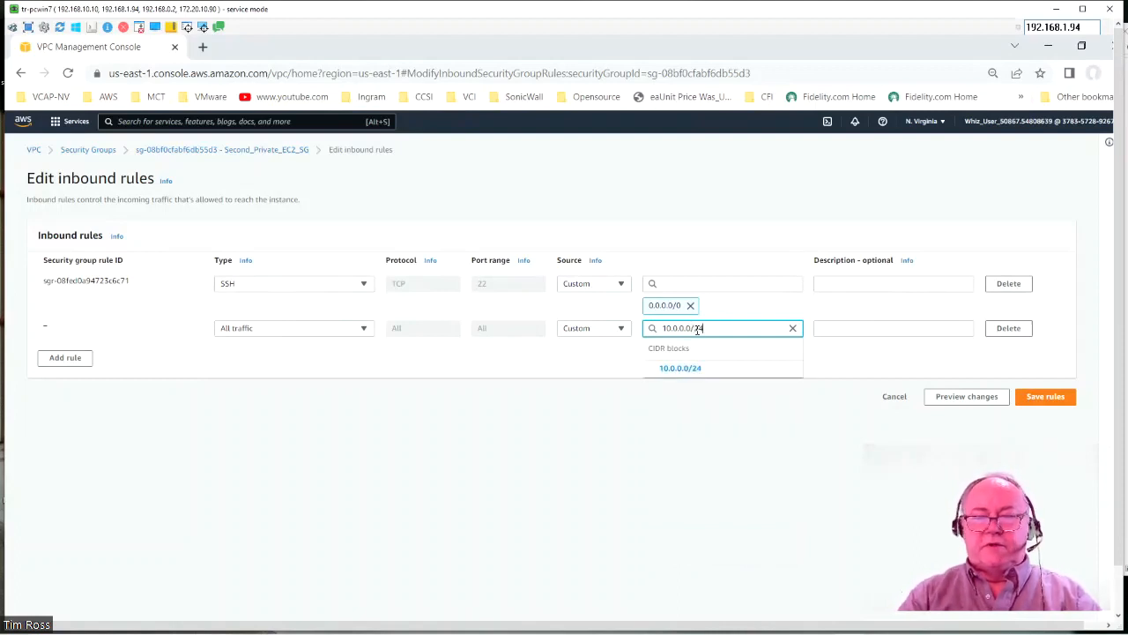
key("Tab")
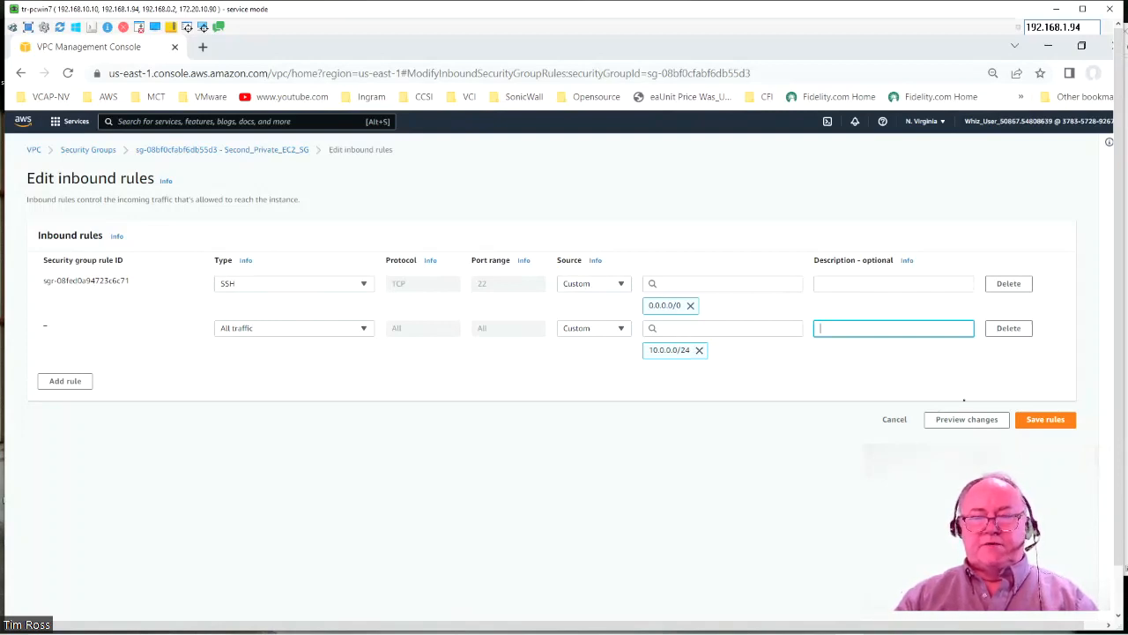
left_click(1052, 423)
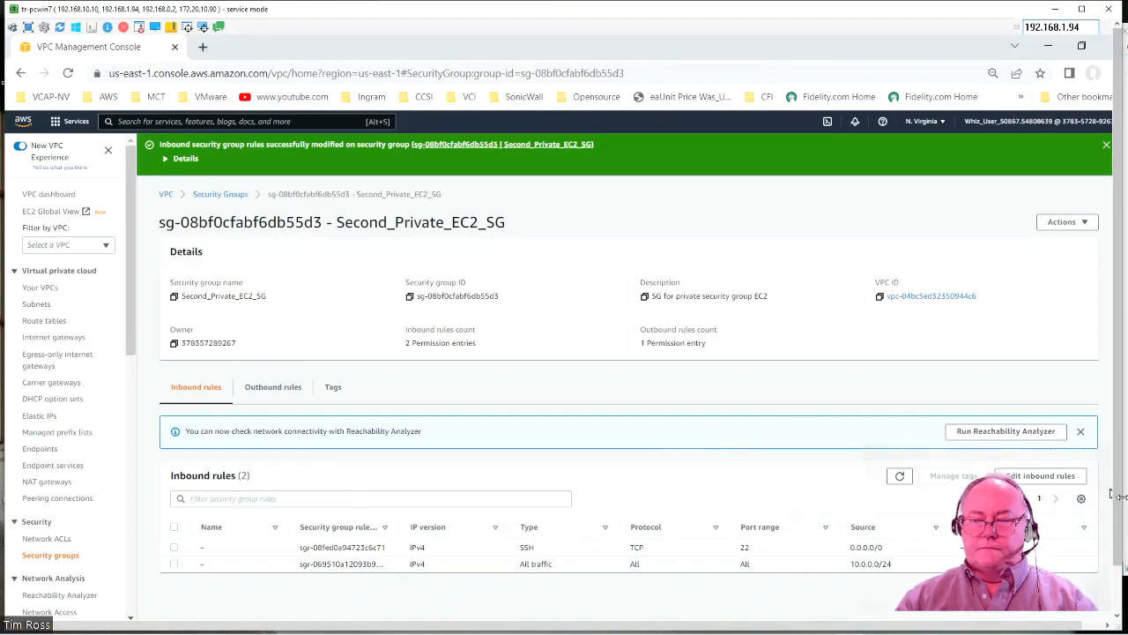
Review the outbound rules of Second_Private_EC2_SG and return to its inbound rules.
left_click_drag(1119, 491, 1121, 585)
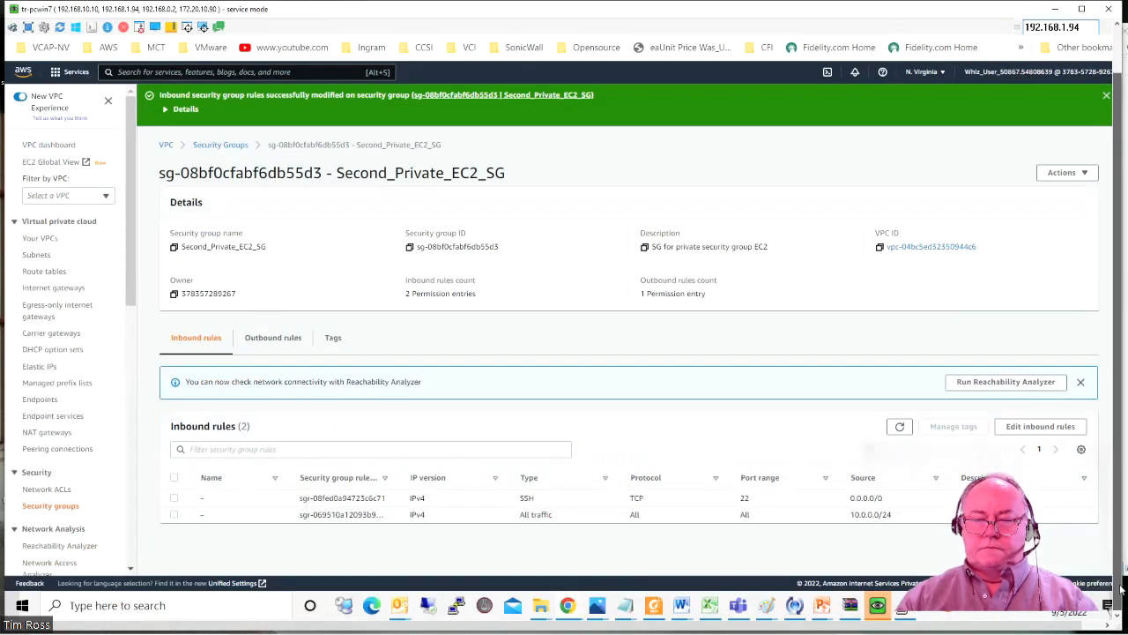
left_click(264, 338)
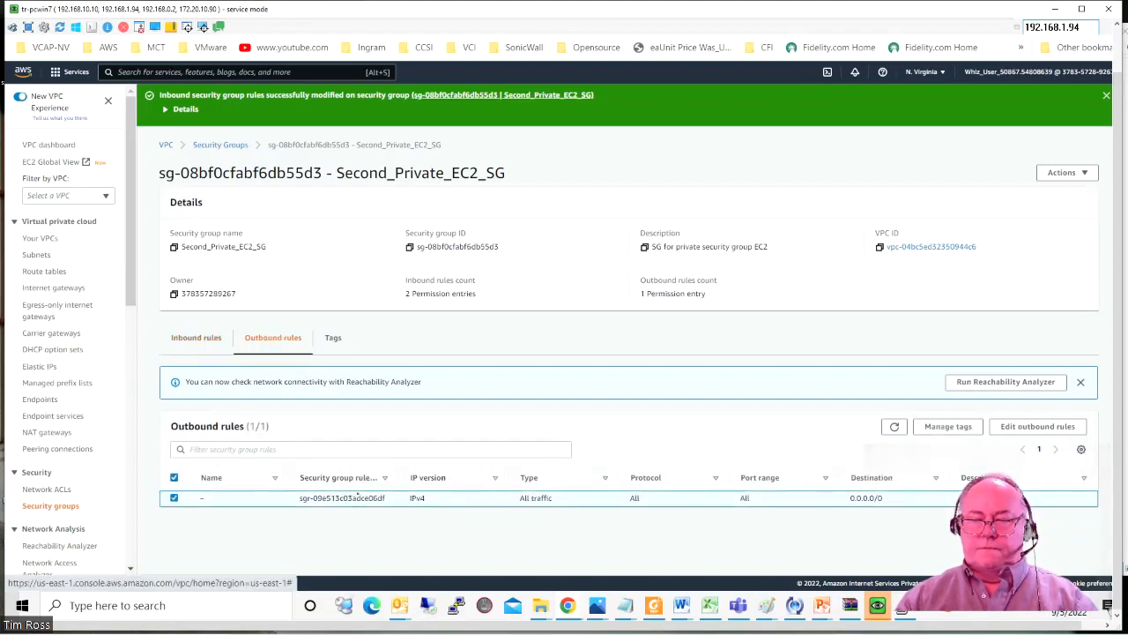
left_click(197, 343)
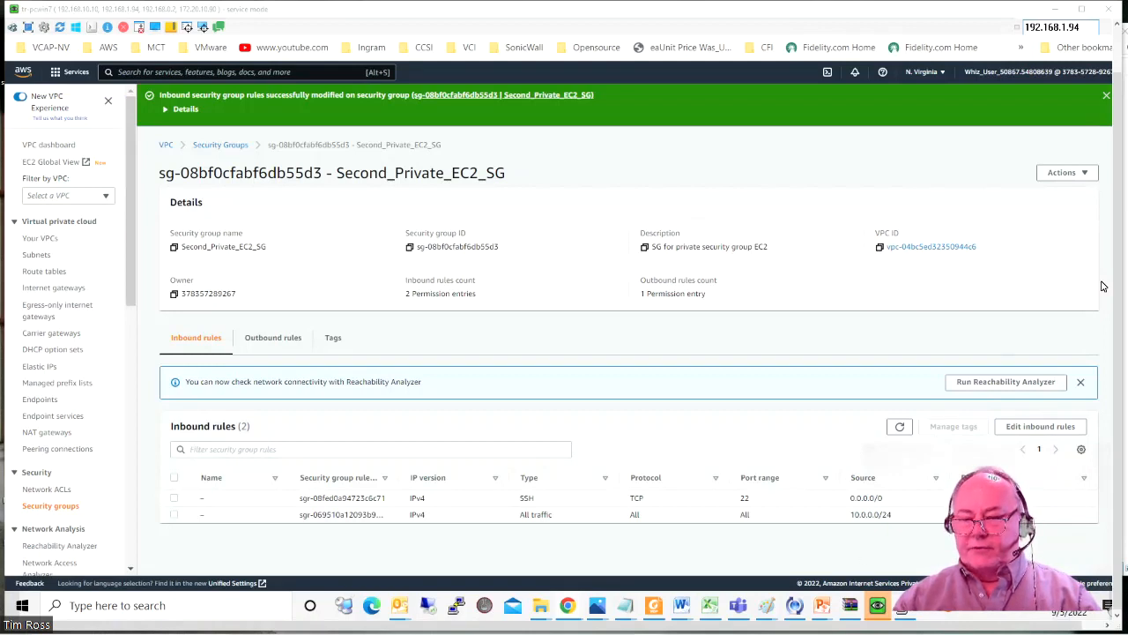
Switch to the PuTTY session on ip-10-0-0-115, ping 20.0.0.120 to test connectivity between the VPCs, and stop the ping.
key("alt+Tab")
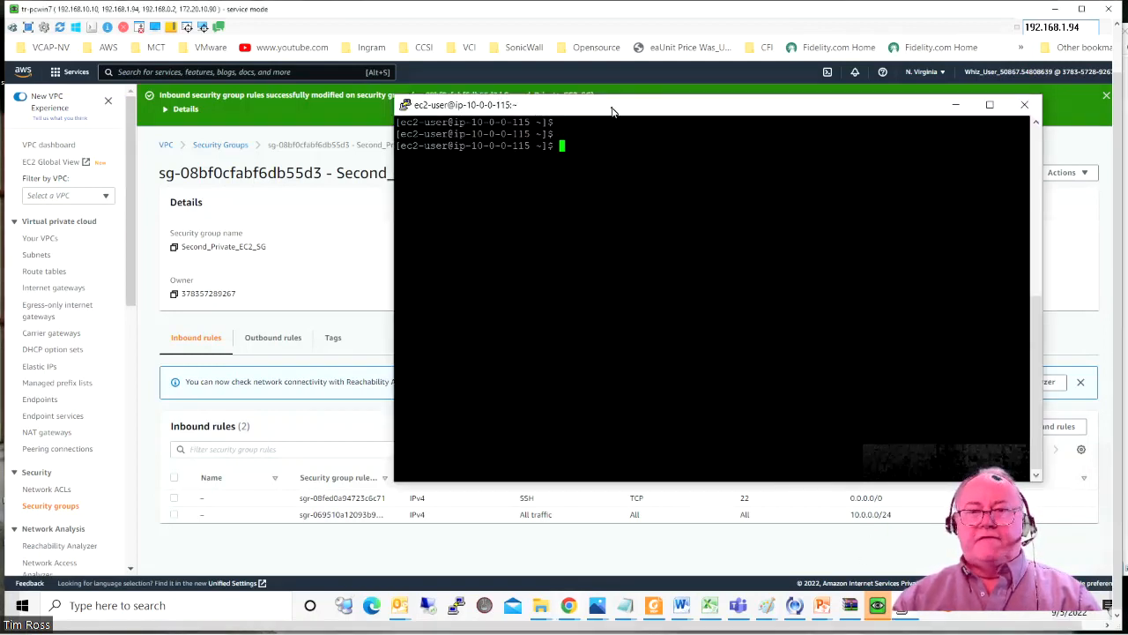
left_click_drag(613, 110, 414, 165)
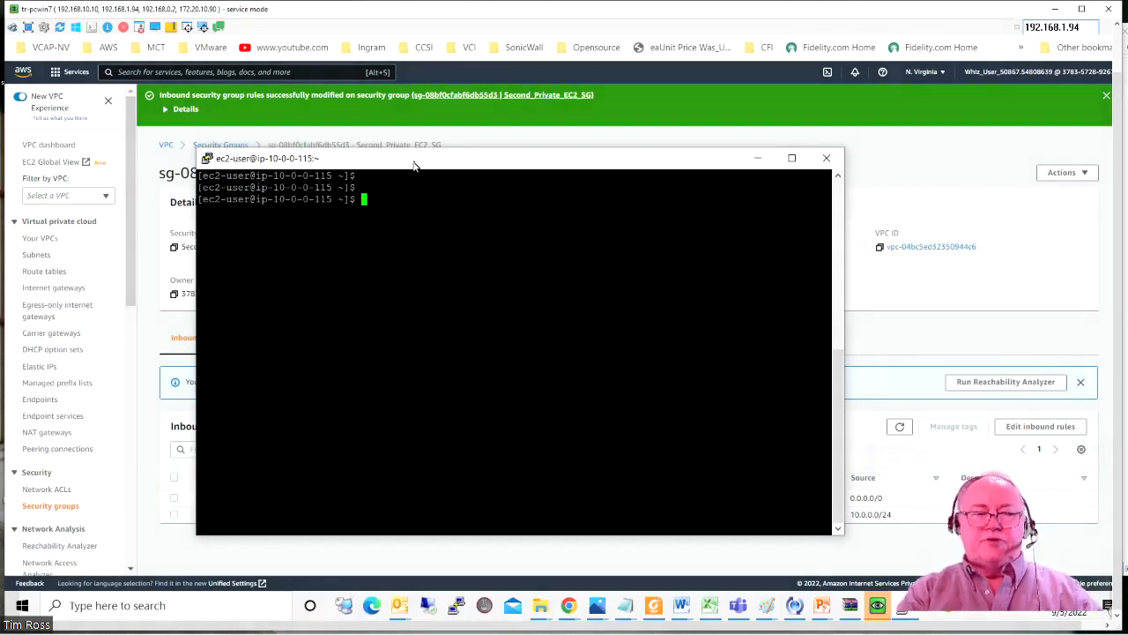
type("ping ")
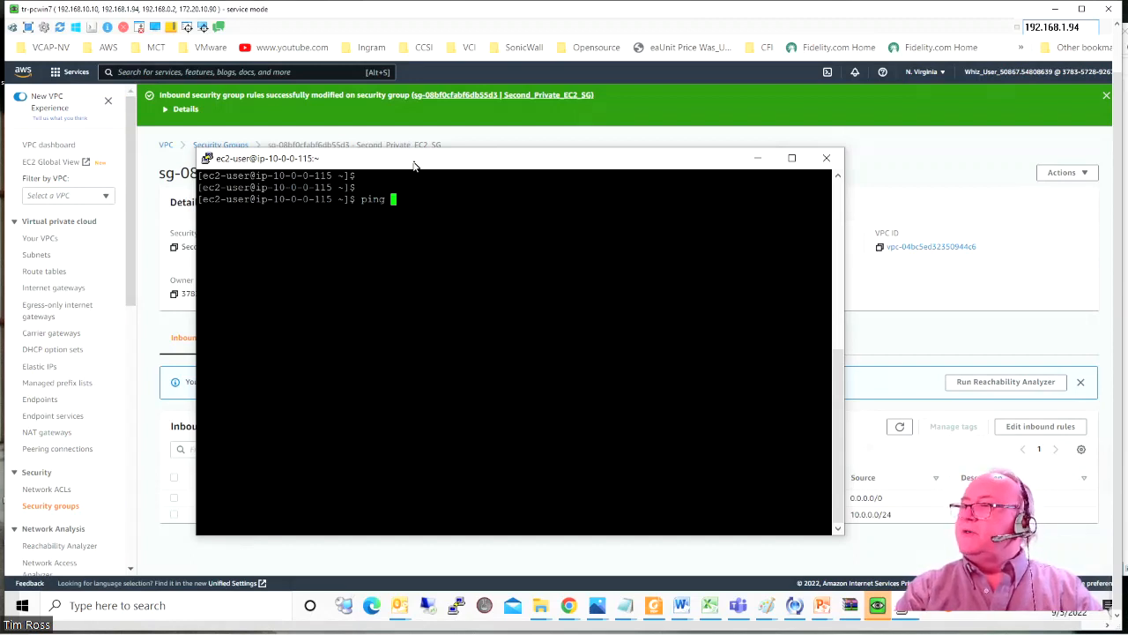
type("20.")
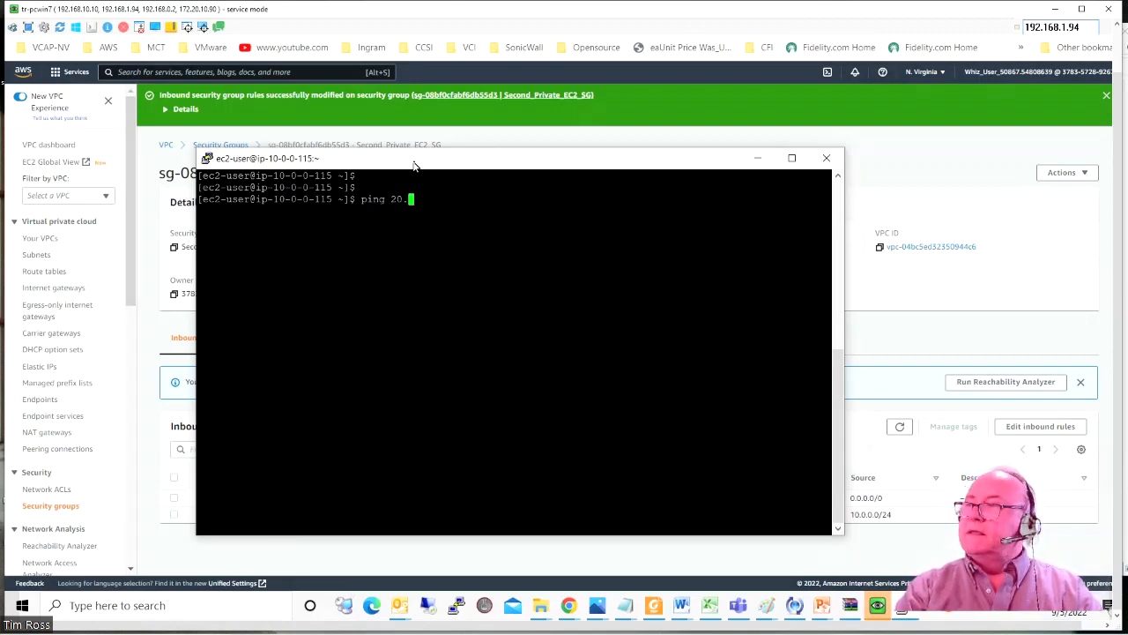
type("0.0.120")
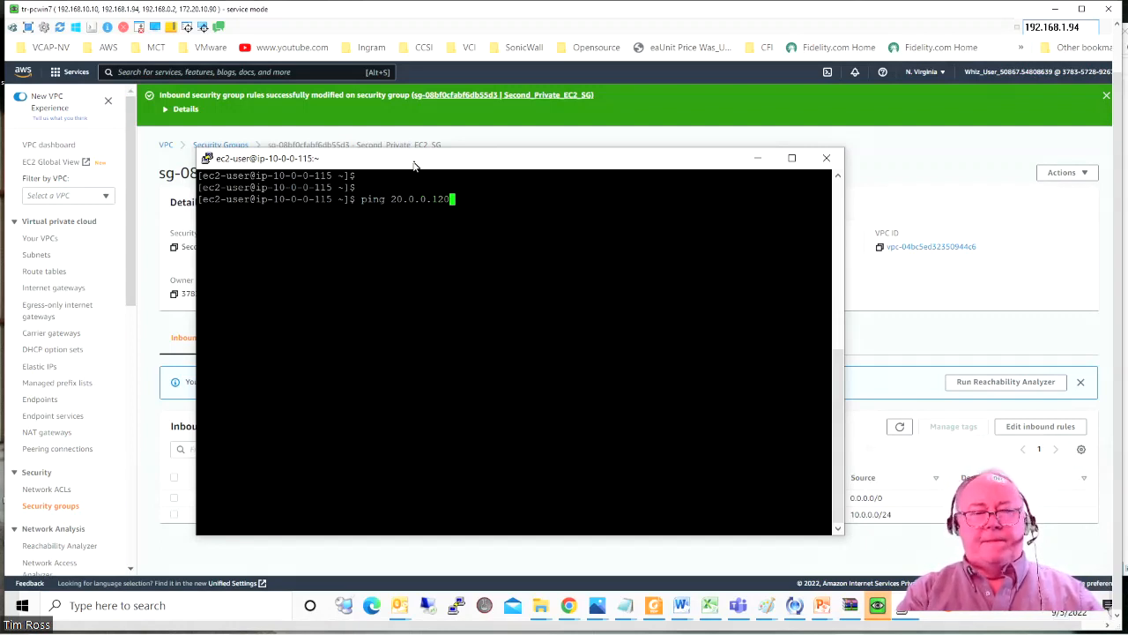
key("Return")
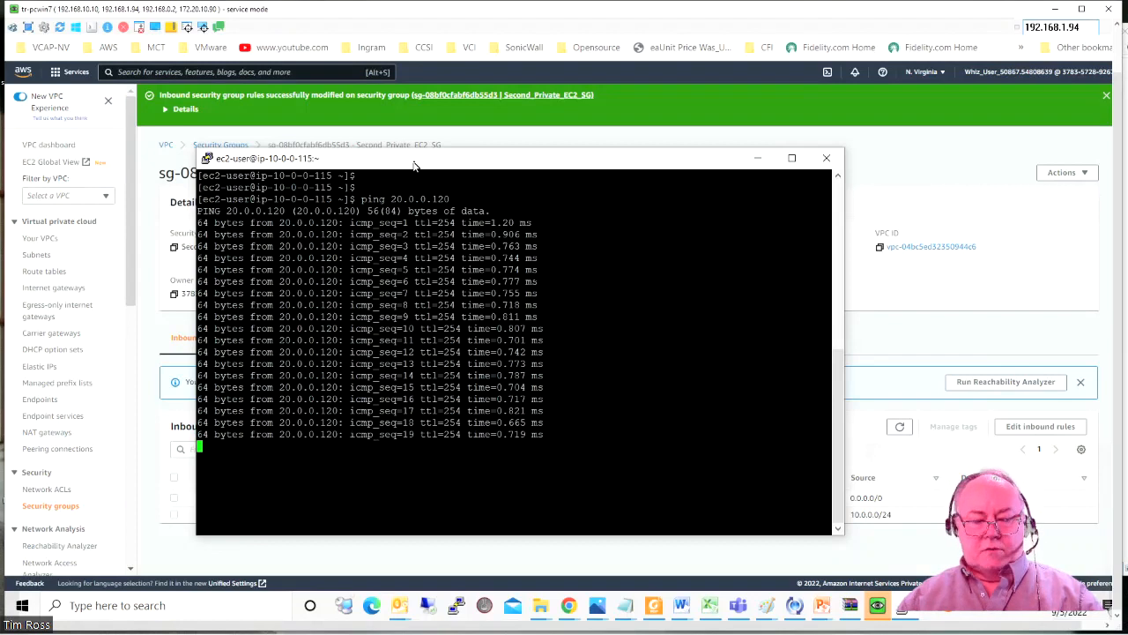
key("ctrl+c")
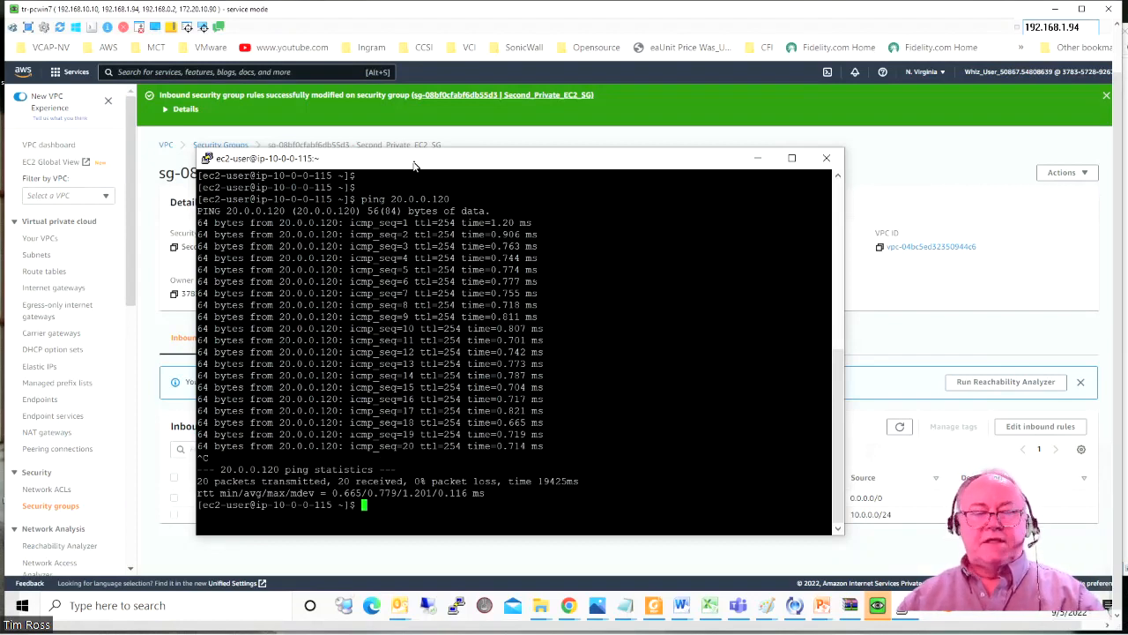